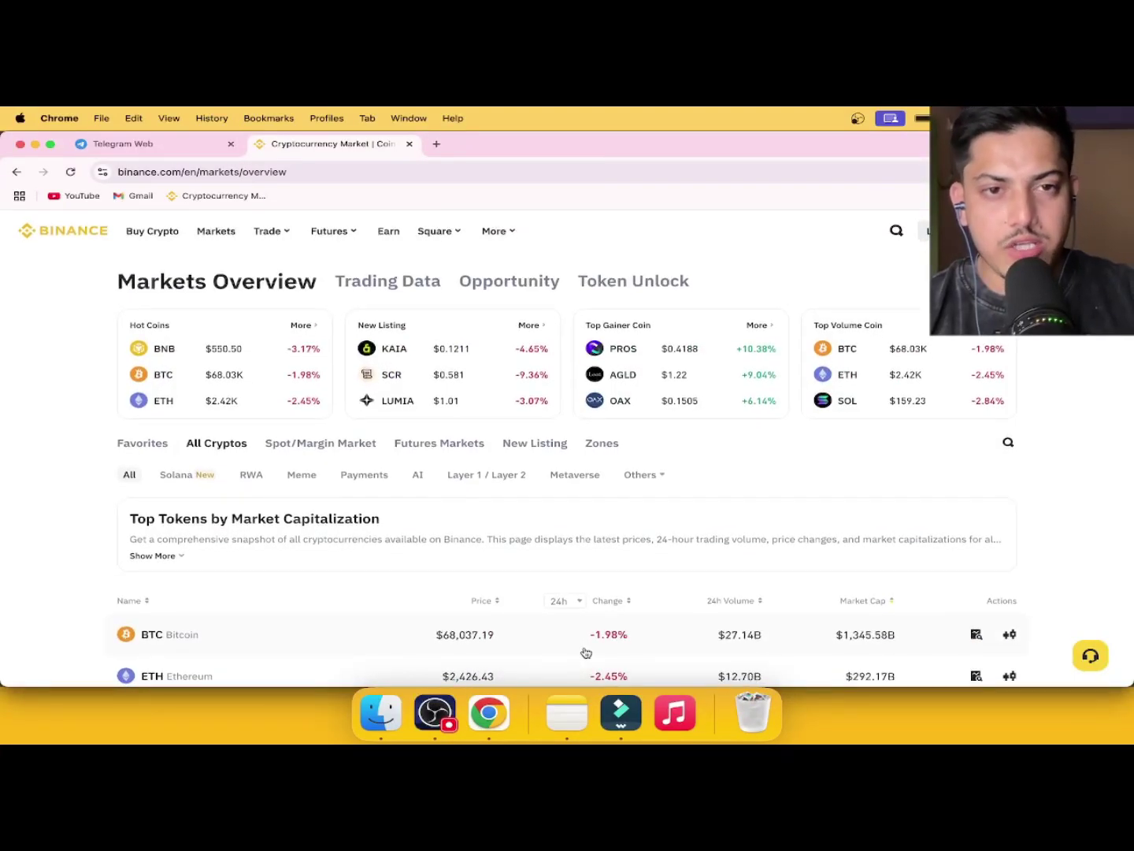
Open the KAIA/USDT spot trading page from the New Listing list on Markets Overview
{"action": "left_click", "coordinate": [451, 349]}
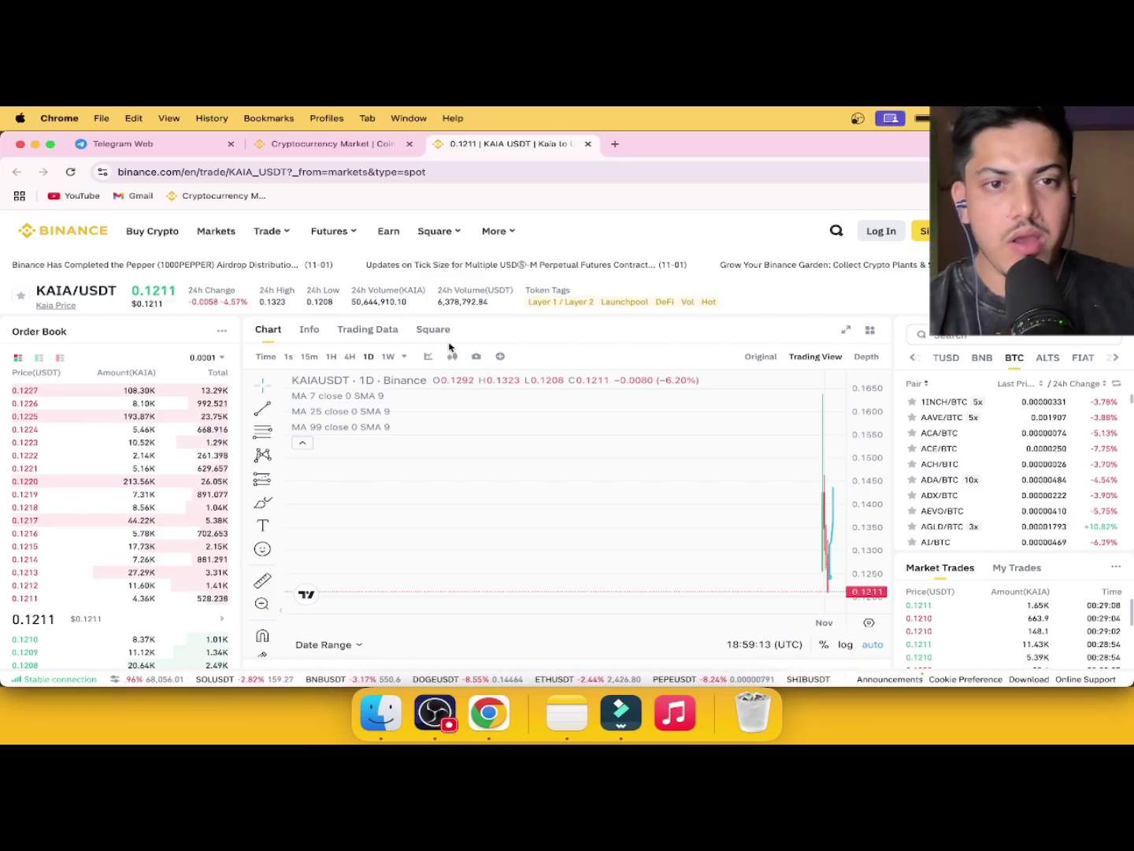
Switch the chart to 15-minute candles and expand it to fill the page
{"action": "left_click", "coordinate": [308, 356]}
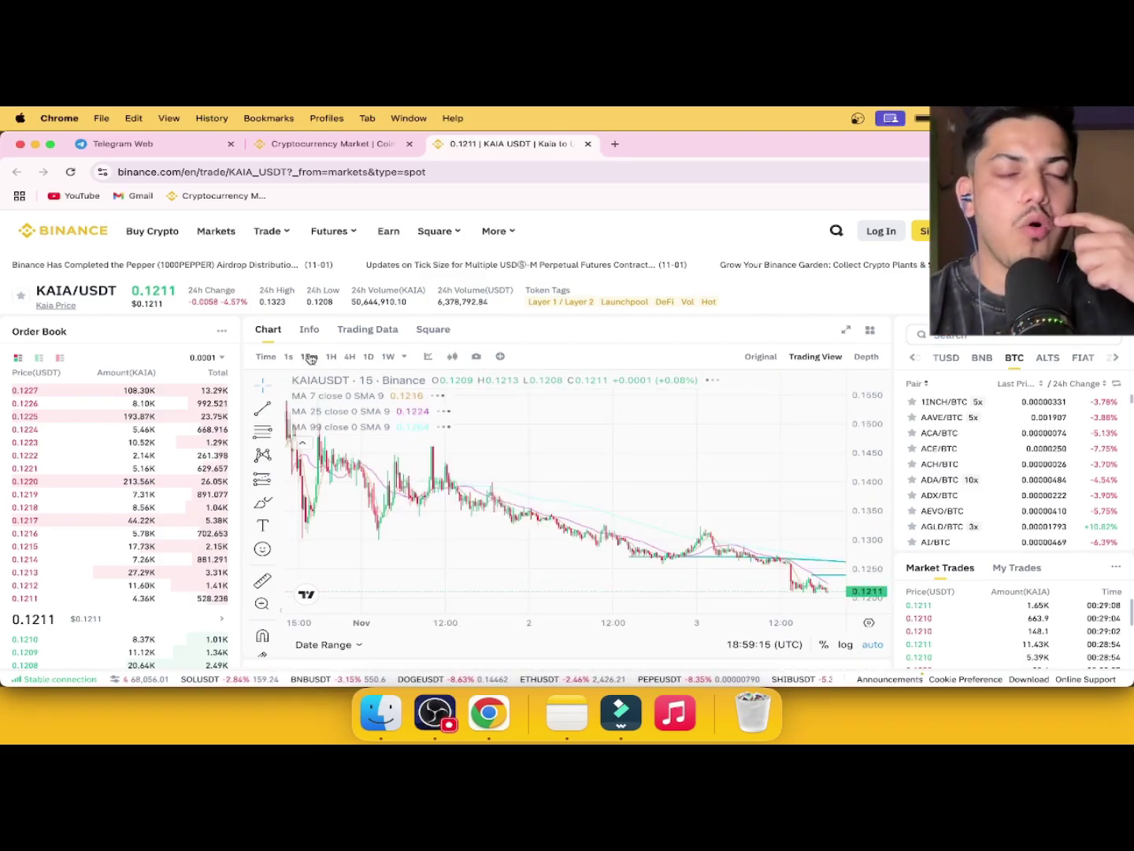
{"action": "left_click", "coordinate": [846, 330]}
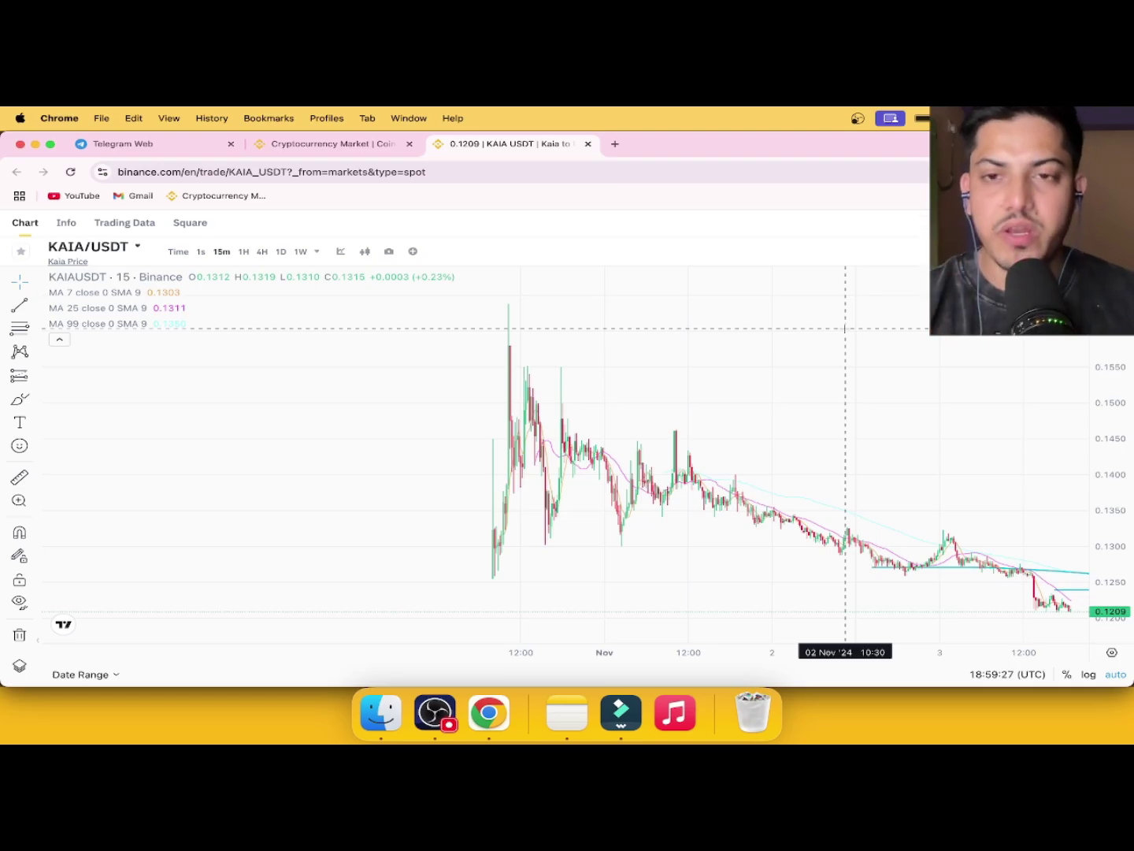
{"action": "scroll", "coordinate": [845, 328], "scroll_direction": "right", "scroll_amount": 5}
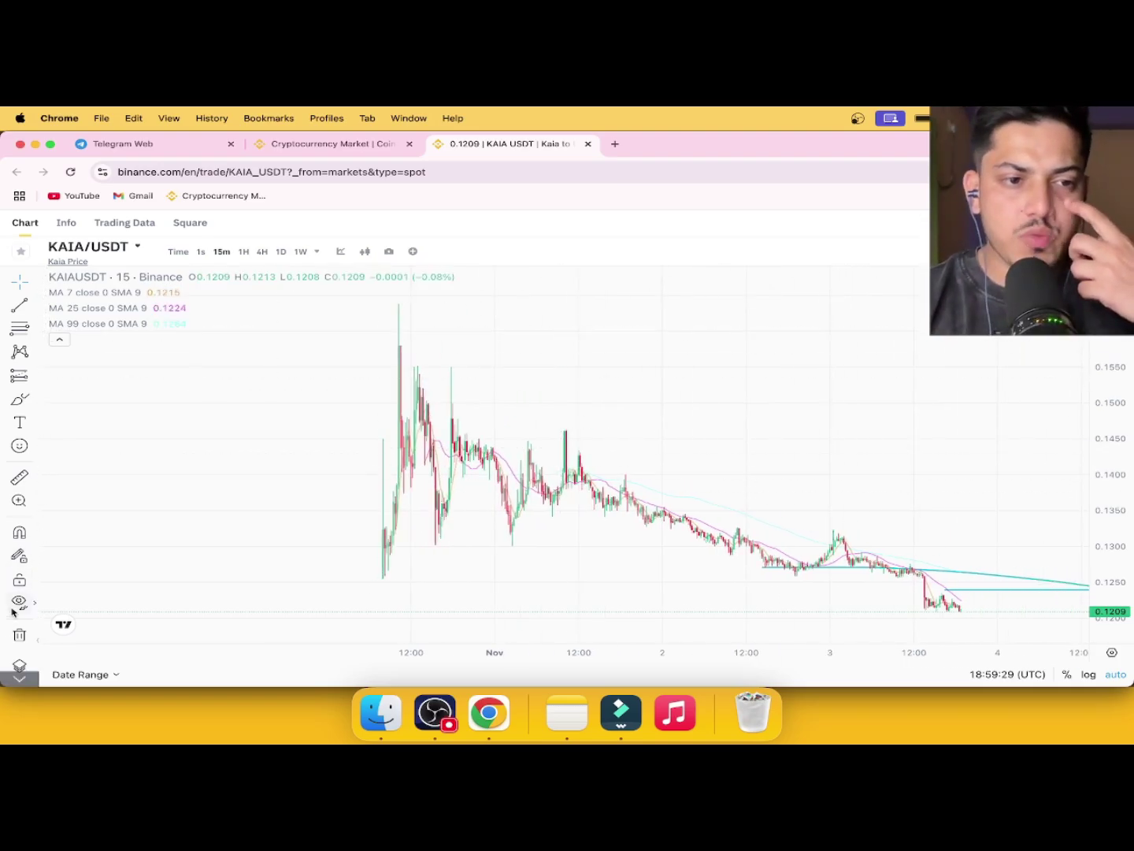
Hide the old drawn lines and zoom in on the 31 Oct spike
{"action": "left_click", "coordinate": [19, 636]}
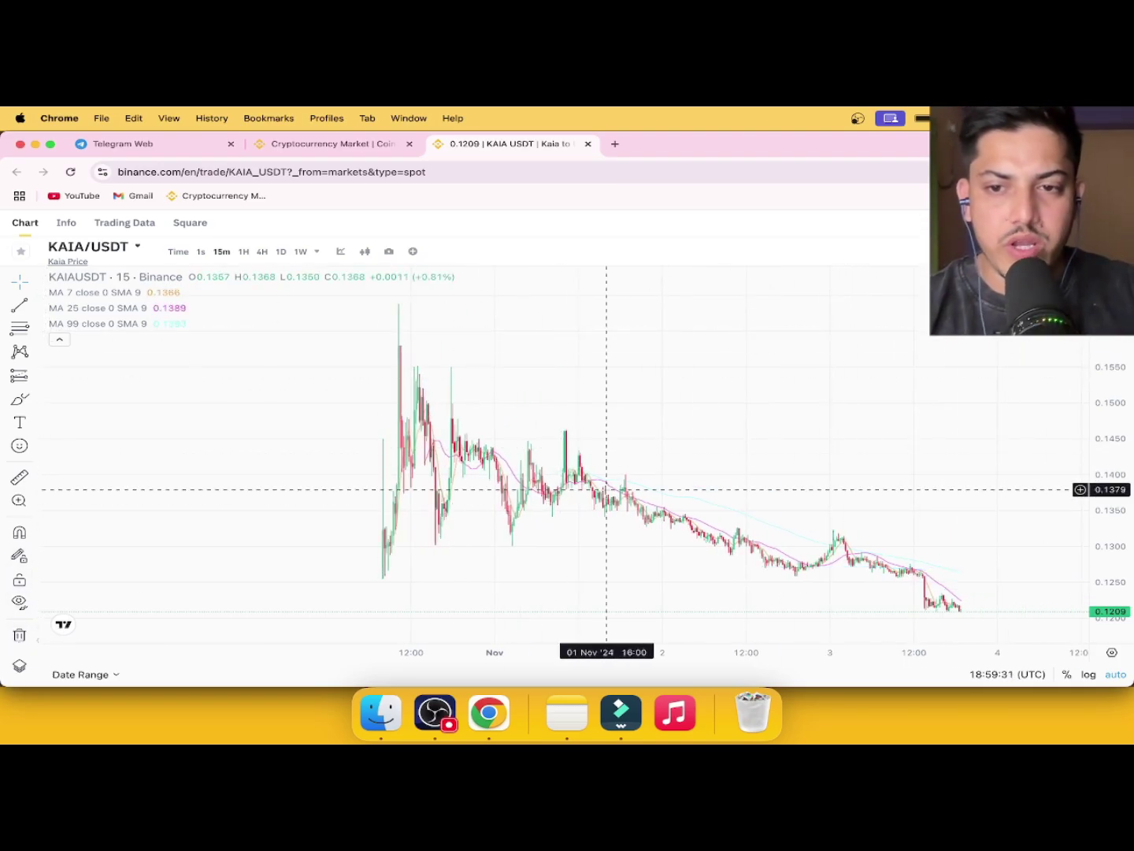
{"action": "scroll", "coordinate": [606, 490], "scroll_direction": "up", "scroll_amount": 10}
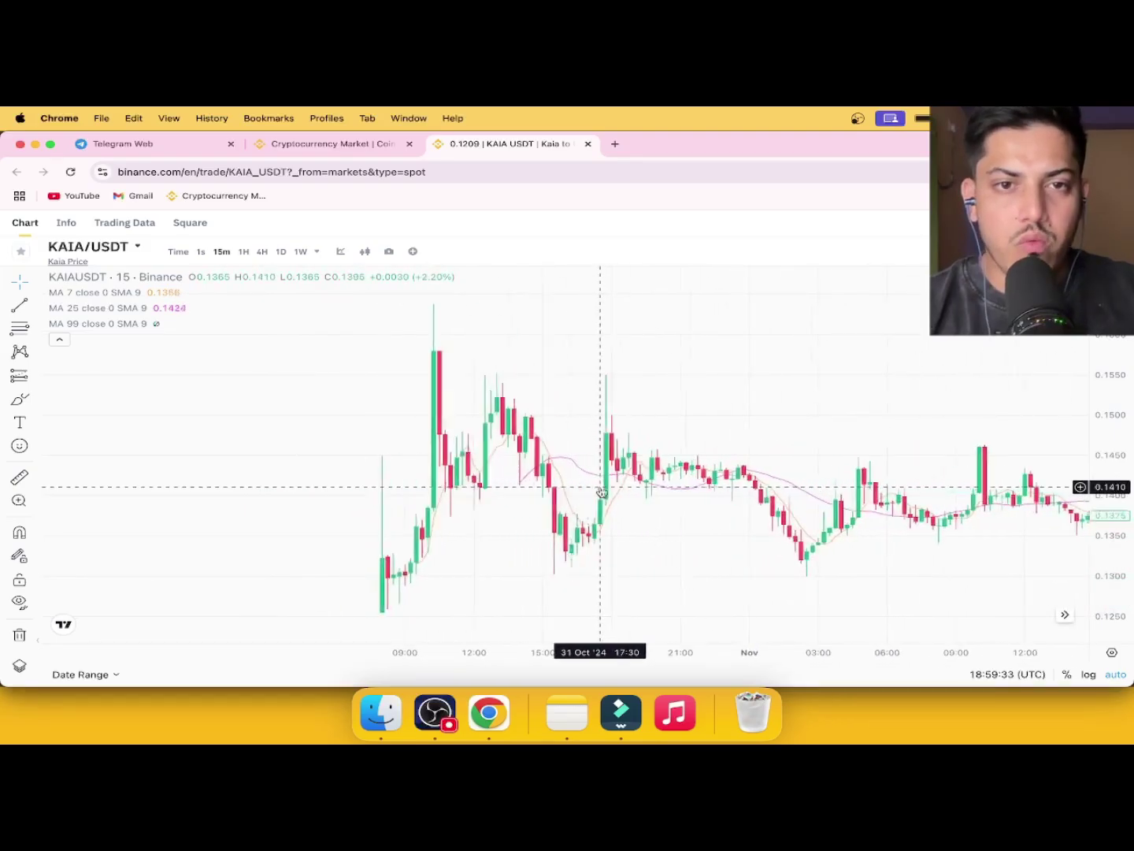
{"action": "scroll", "coordinate": [601, 492], "scroll_direction": "up", "scroll_amount": 2}
Draw a horizontal line at the 31 Oct spike's 0.1581 high and deselect it
{"action": "left_click", "coordinate": [34, 306]}
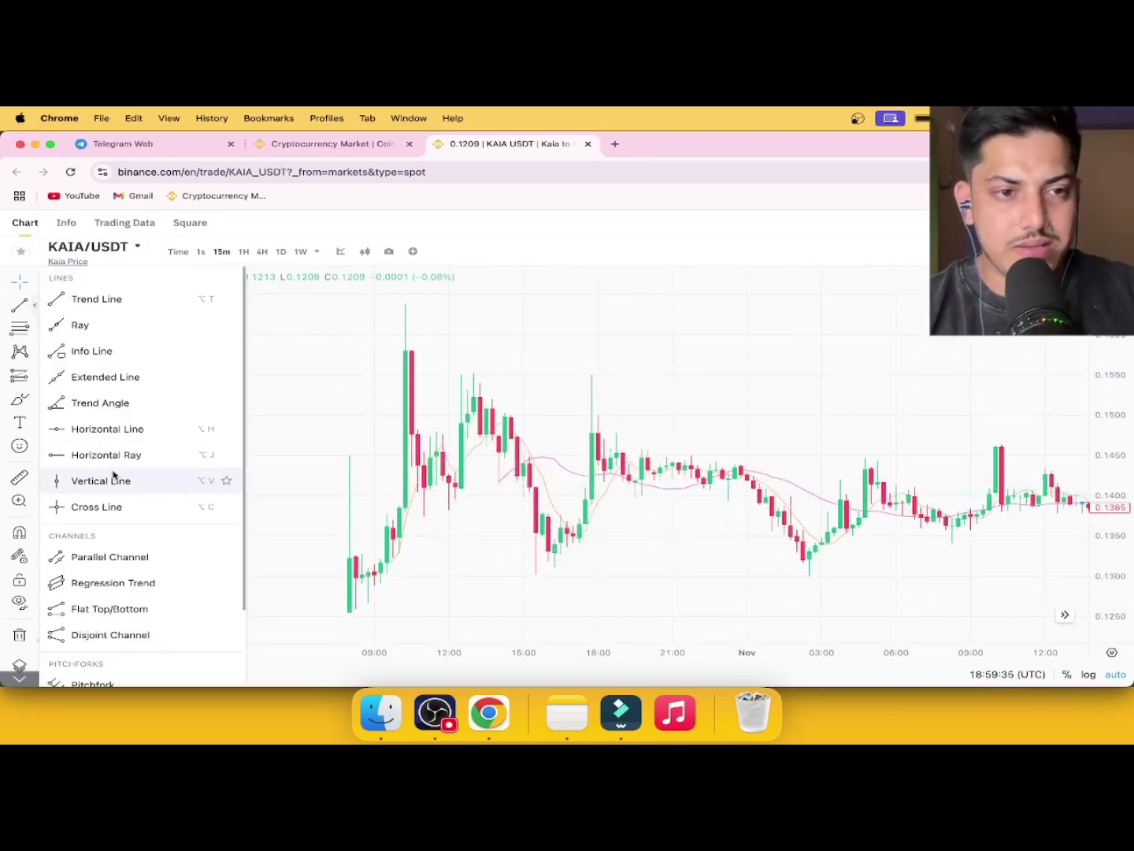
{"action": "left_click", "coordinate": [105, 440]}
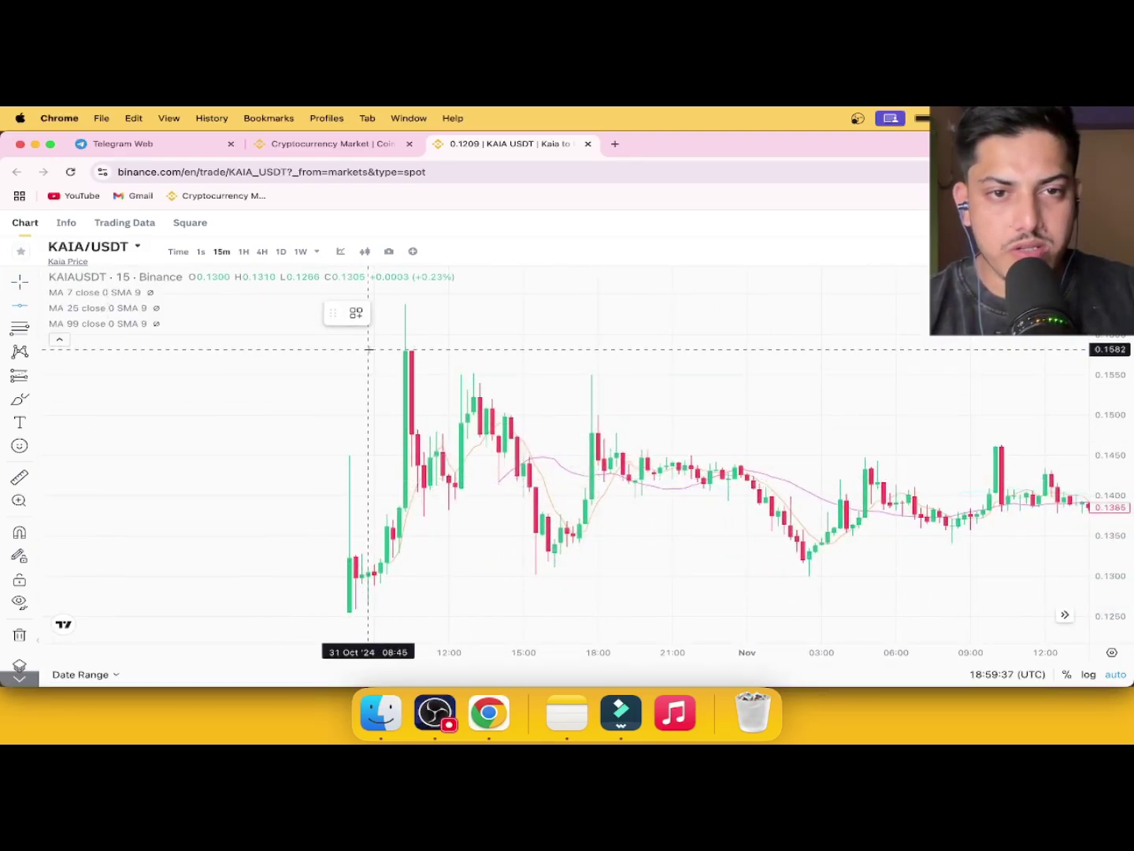
{"action": "left_click", "coordinate": [34, 306]}
{"action": "left_click", "coordinate": [93, 452]}
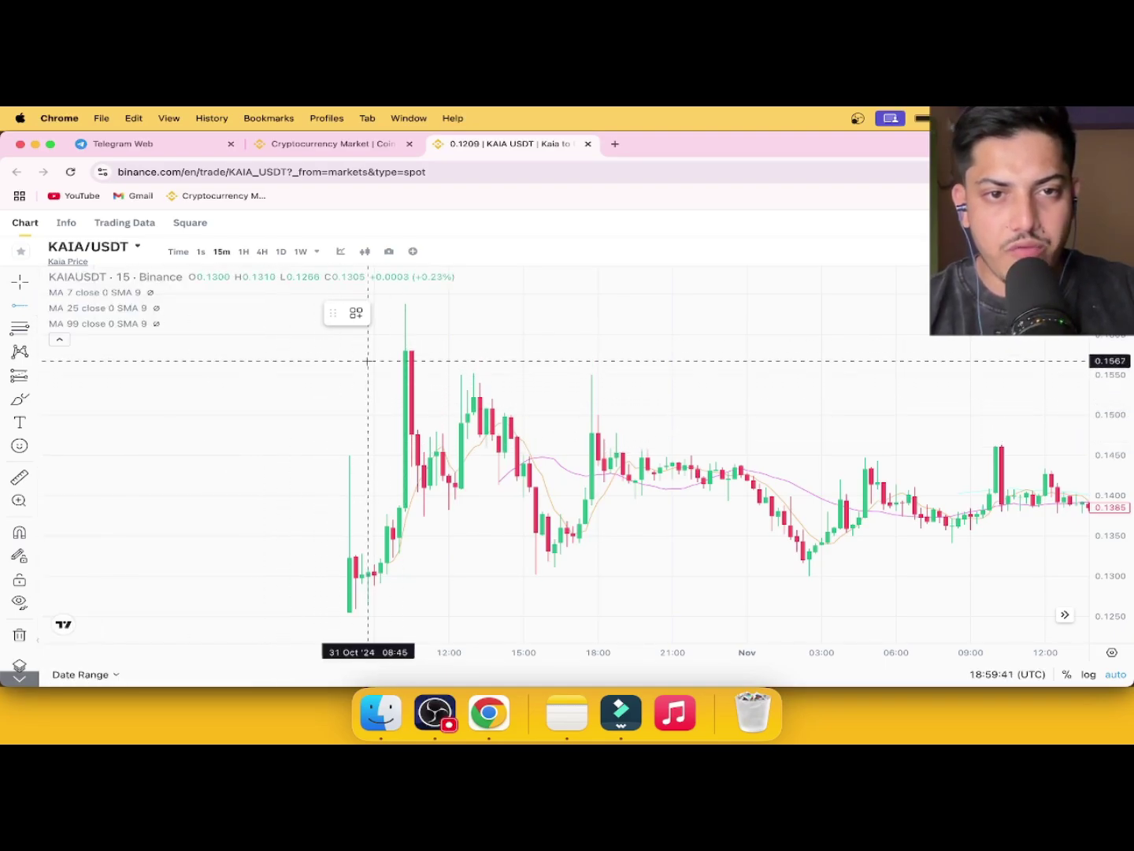
{"action": "left_click", "coordinate": [400, 351]}
{"action": "left_click", "coordinate": [406, 375]}
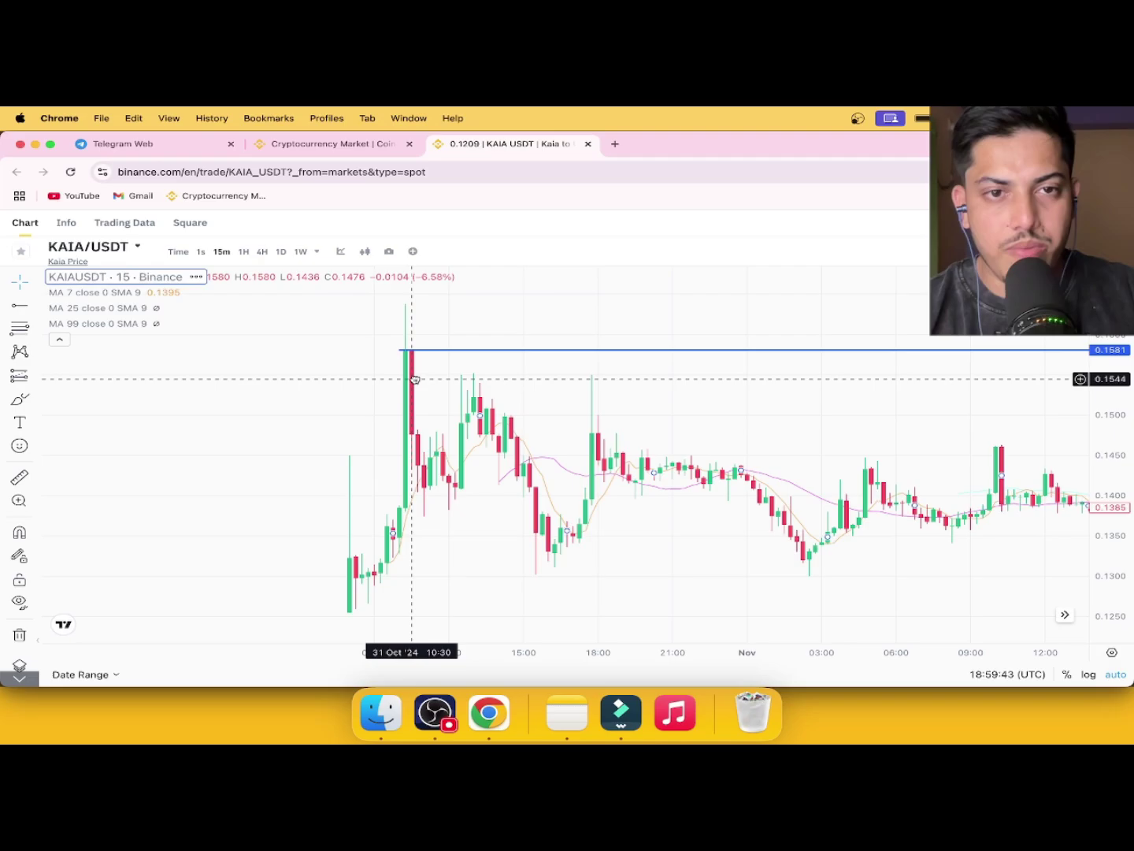
Circle the spike top with the Brush tool, then sketch a wave and delete it
{"action": "left_click", "coordinate": [19, 401]}
{"action": "mouse_move", "coordinate": [434, 334]}
{"action": "left_mouse_down"}
{"action": "mouse_move", "coordinate": [405, 342]}
{"action": "mouse_move", "coordinate": [434, 341]}
{"action": "left_mouse_up"}
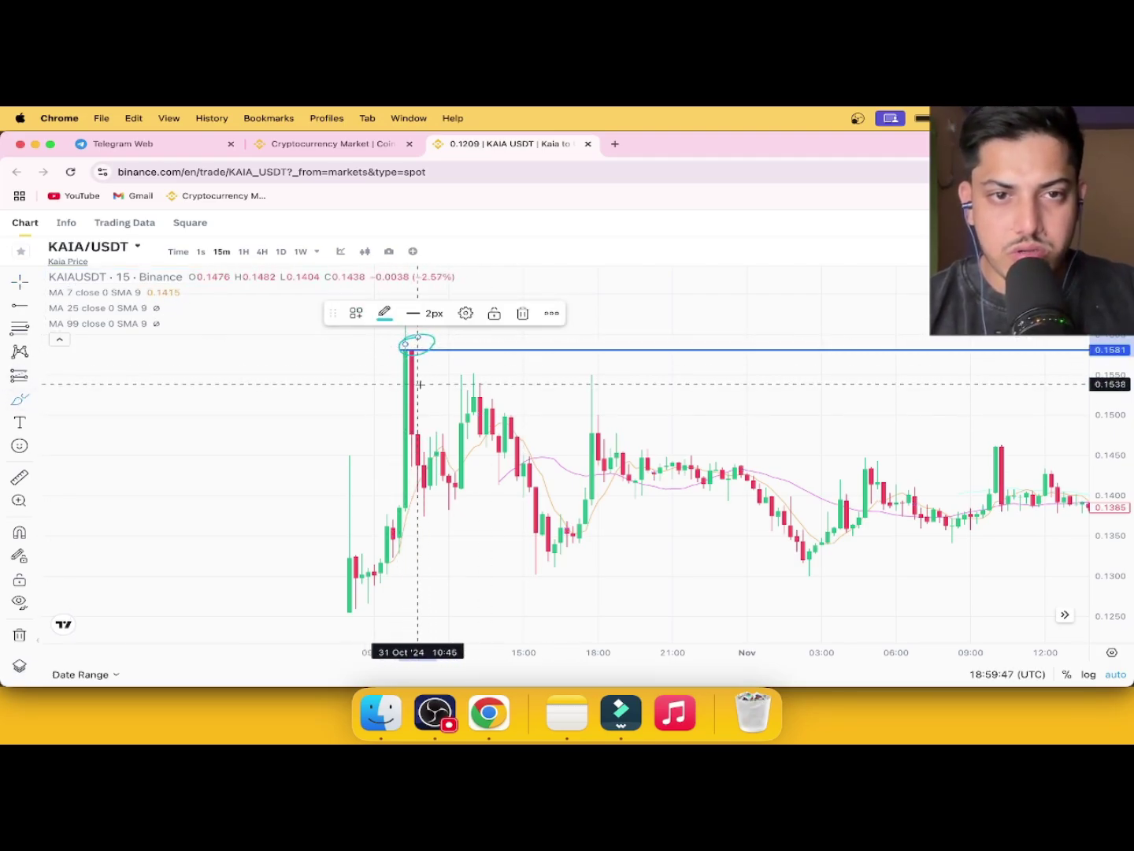
{"action": "scroll", "coordinate": [551, 344], "scroll_direction": "left", "scroll_amount": 5}
{"action": "scroll", "coordinate": [662, 347], "scroll_direction": "right", "scroll_amount": 3}
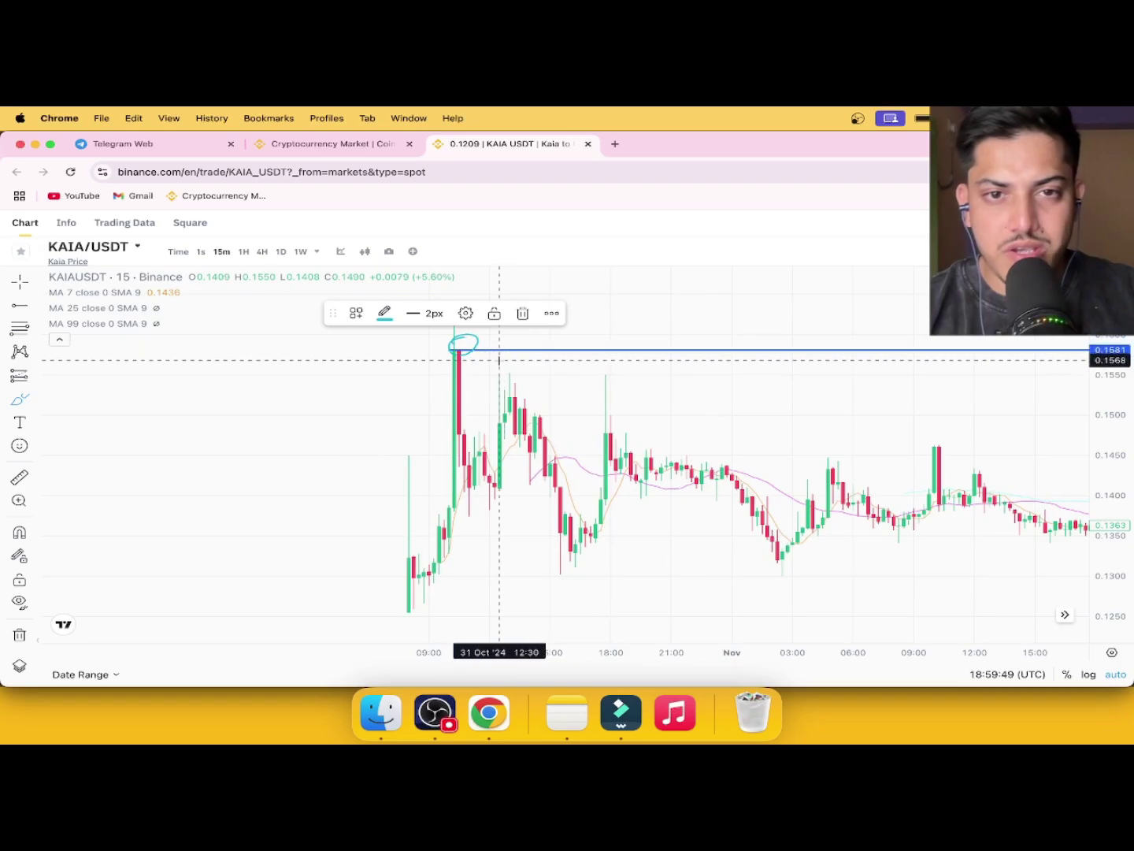
{"action": "mouse_move", "coordinate": [505, 360]}
{"action": "left_mouse_down"}
{"action": "mouse_move", "coordinate": [533, 345]}
{"action": "mouse_move", "coordinate": [564, 359]}
{"action": "mouse_move", "coordinate": [511, 351]}
{"action": "mouse_move", "coordinate": [519, 336]}
{"action": "mouse_move", "coordinate": [552, 340]}
{"action": "left_mouse_up"}
{"action": "left_click", "coordinate": [522, 312]}
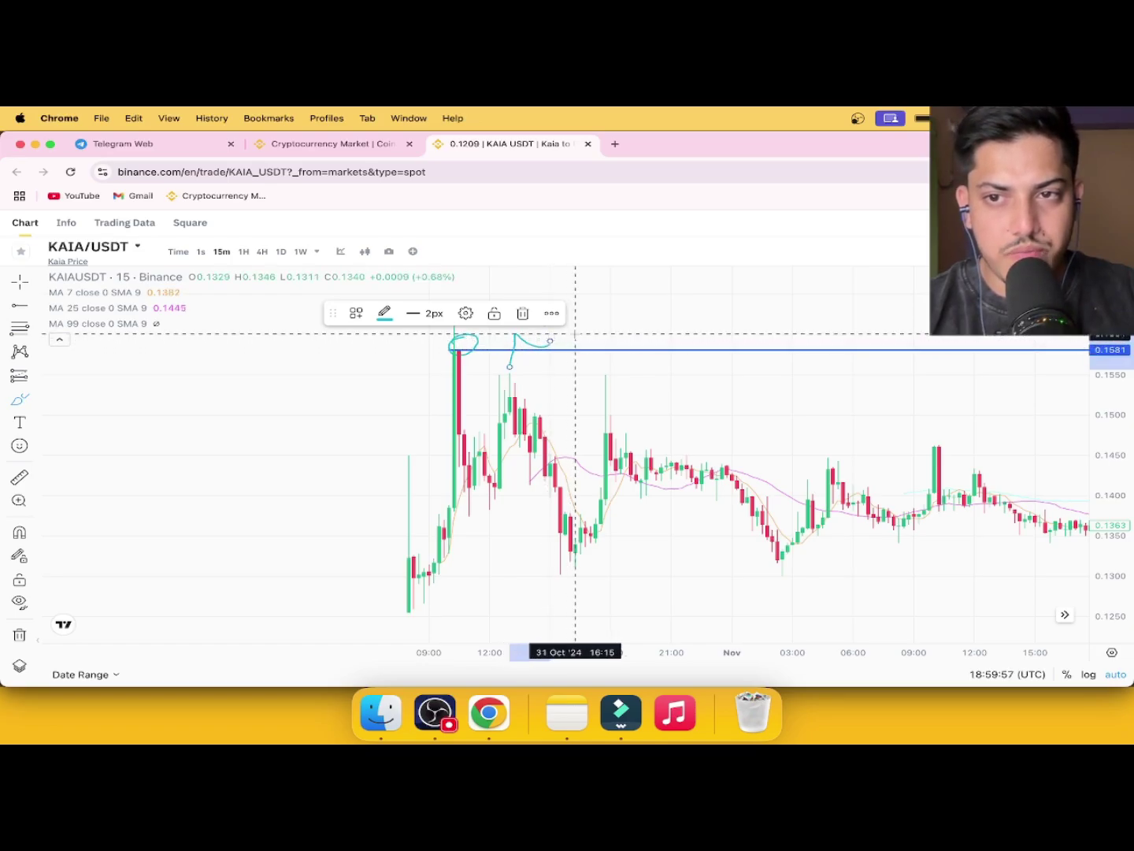
Draw teal horizontal strokes at the successively lower highs below 0.1581
{"action": "left_click_drag", "start_coordinate": [564, 333], "coordinate": [609, 332]}
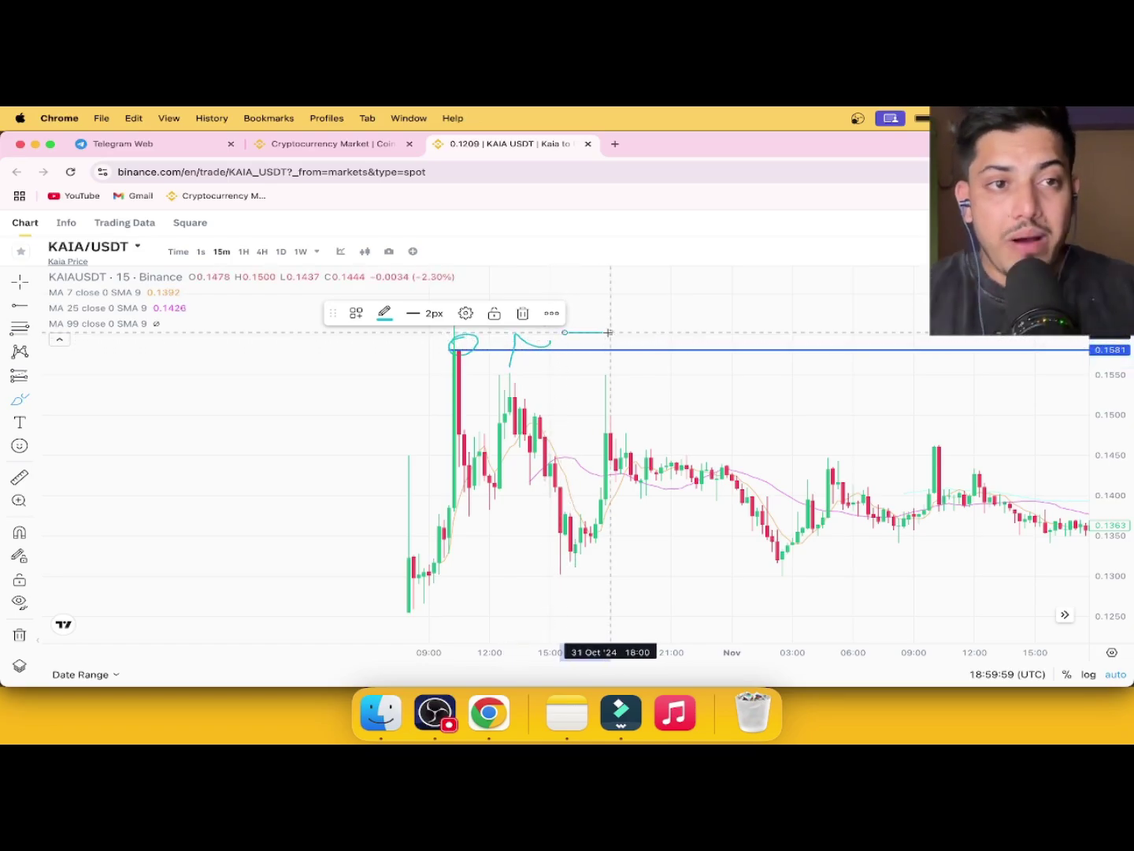
{"action": "scroll", "coordinate": [609, 332], "scroll_direction": "down", "scroll_amount": 5}
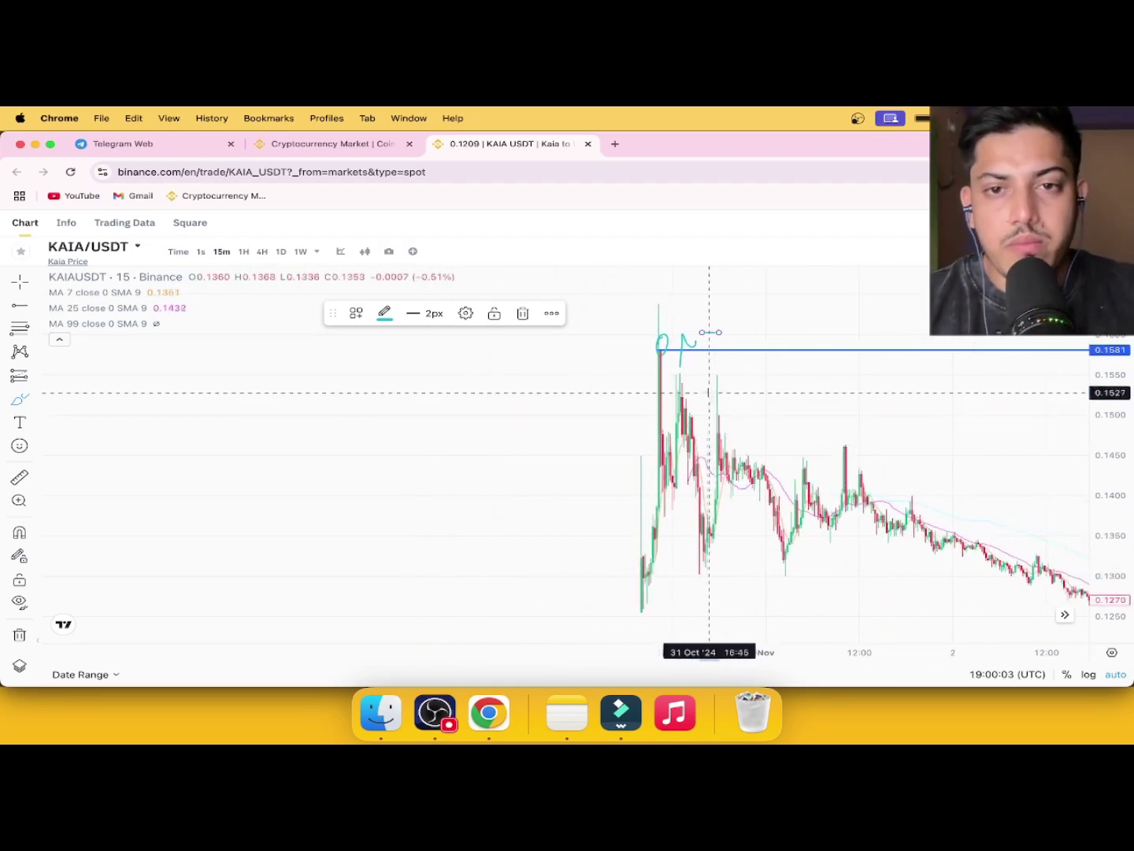
{"action": "left_click_drag", "start_coordinate": [675, 382], "coordinate": [797, 382]}
{"action": "left_click_drag", "start_coordinate": [682, 435], "coordinate": [900, 434]}
{"action": "scroll", "coordinate": [958, 531], "scroll_direction": "right", "scroll_amount": 5}
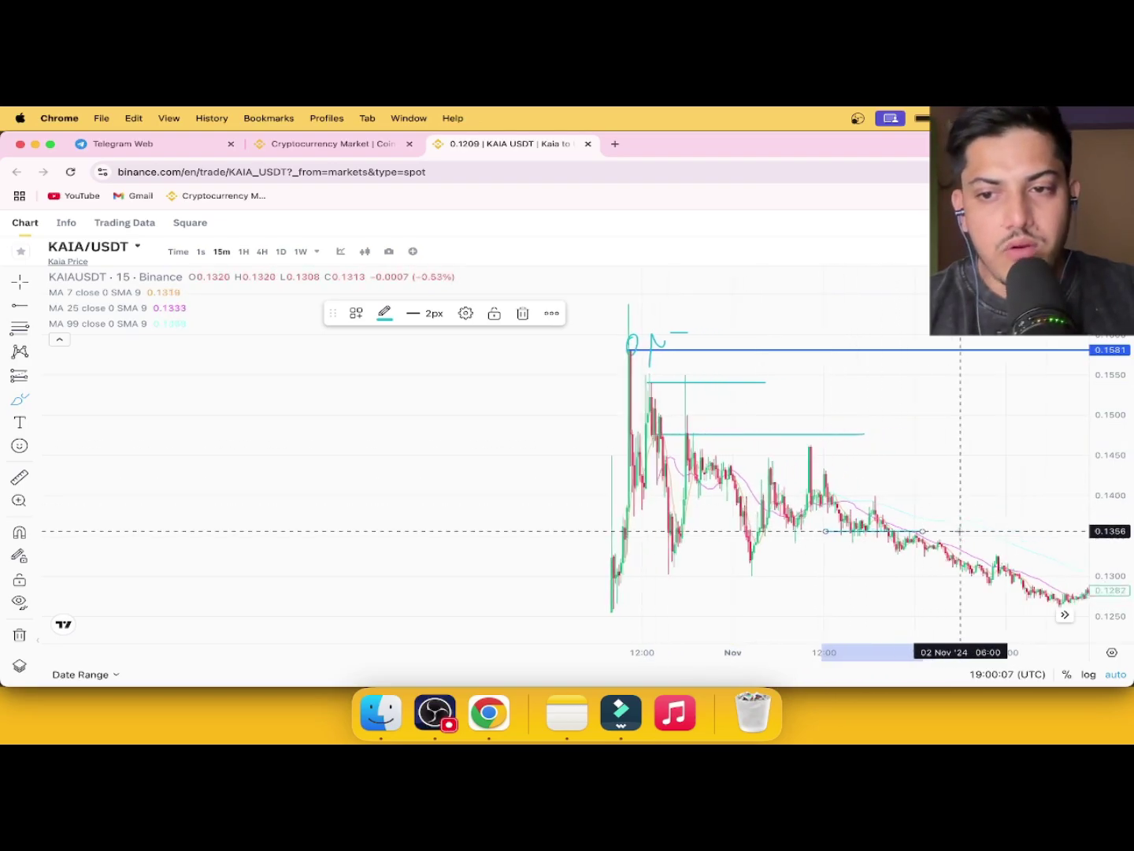
{"action": "scroll", "coordinate": [960, 529], "scroll_direction": "down", "scroll_amount": 5}
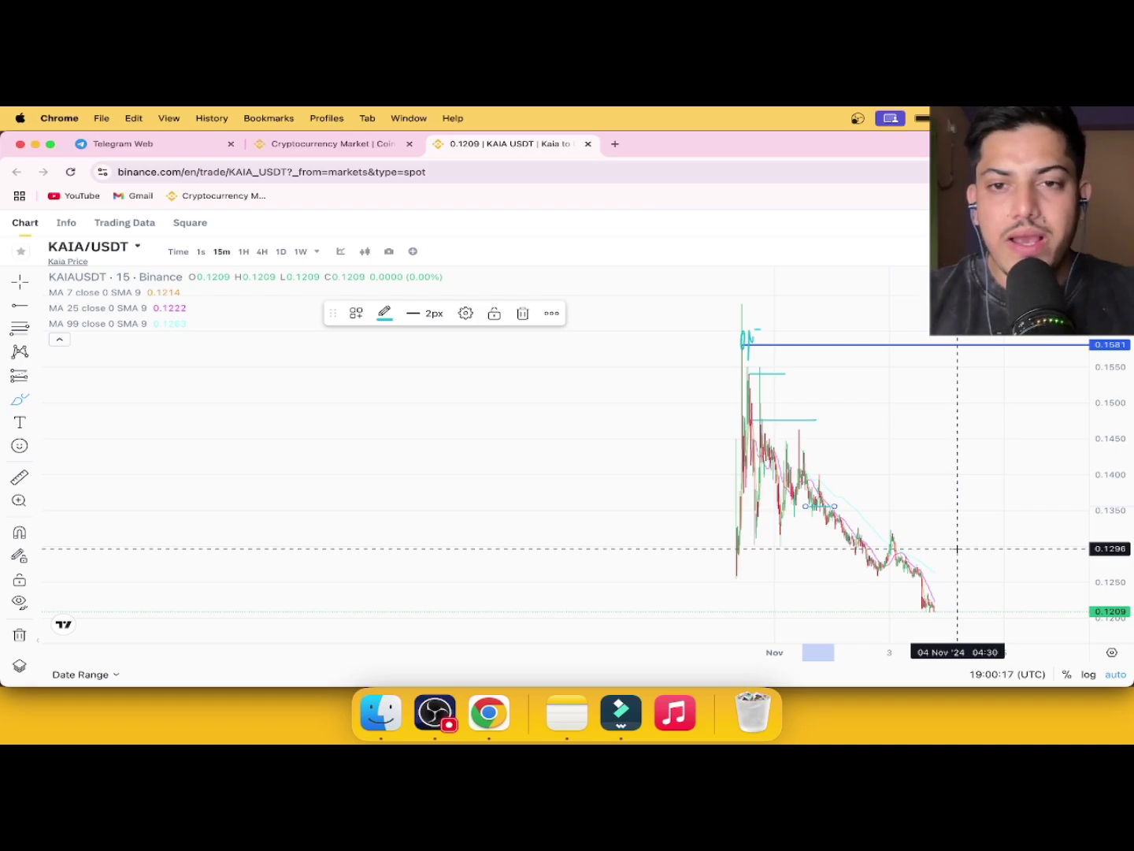
{"action": "scroll", "coordinate": [958, 549], "scroll_direction": "up", "scroll_amount": 5}
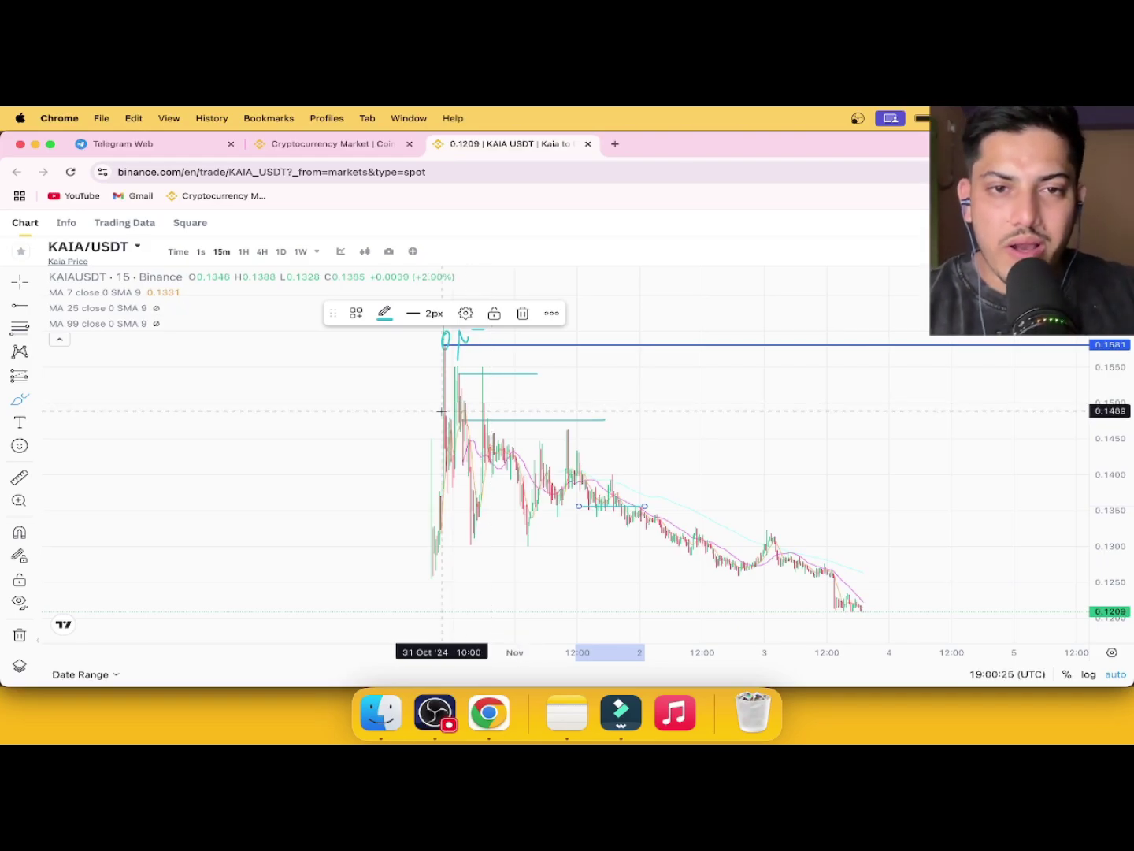
{"action": "scroll", "coordinate": [466, 380], "scroll_direction": "up", "scroll_amount": 3}
{"action": "scroll", "coordinate": [401, 372], "scroll_direction": "up", "scroll_amount": 2}
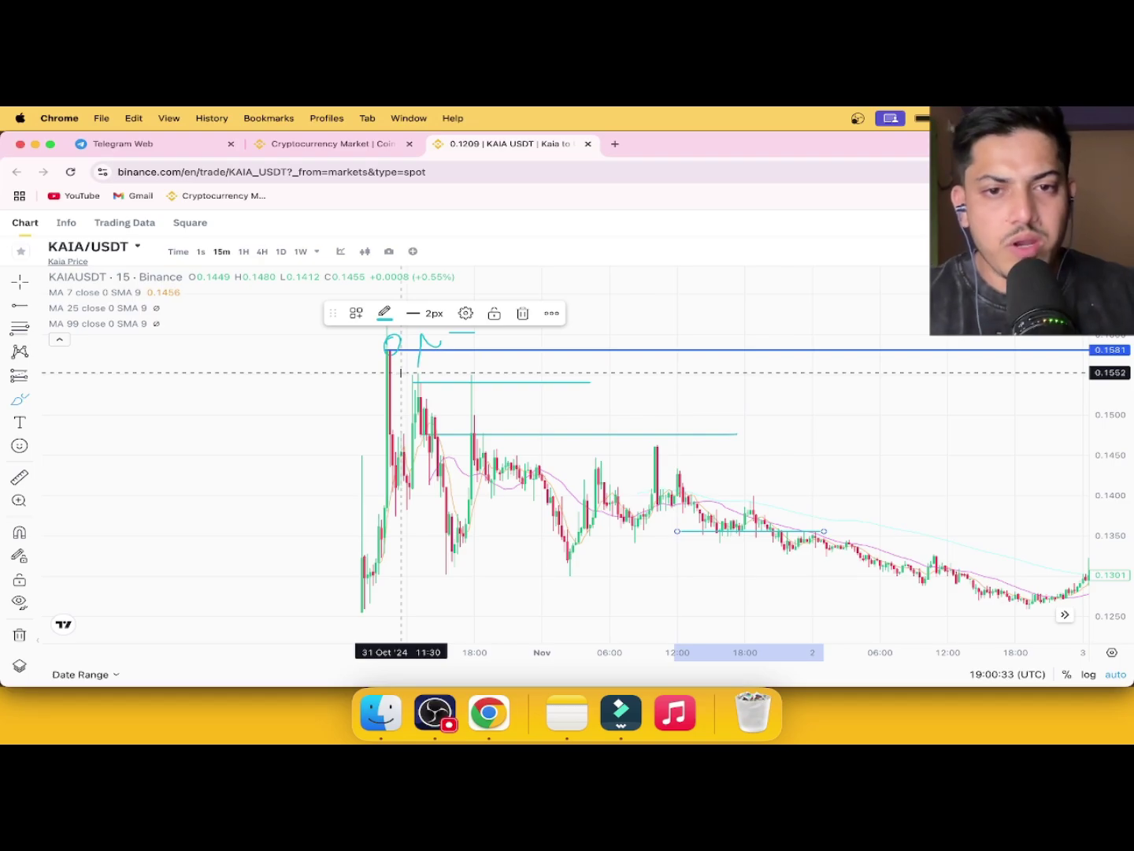
{"action": "scroll", "coordinate": [684, 372], "scroll_direction": "down", "scroll_amount": 5}
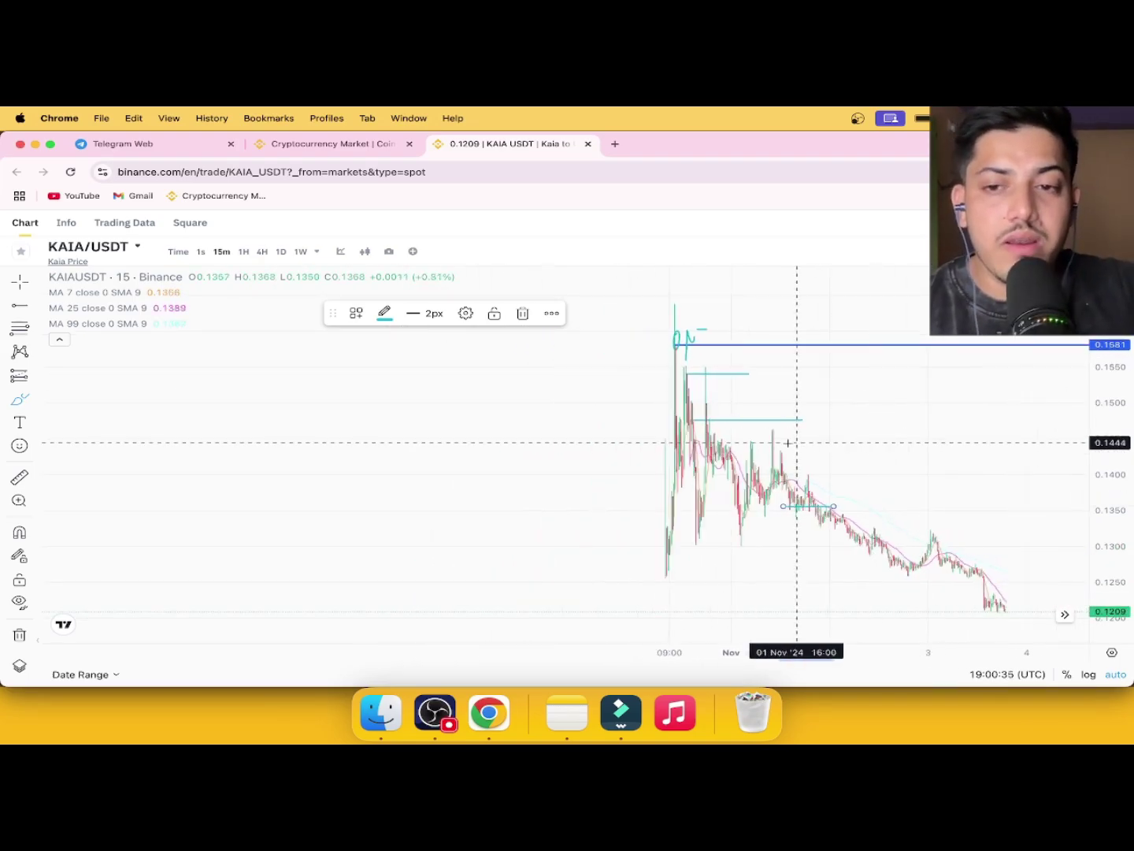
{"action": "scroll", "coordinate": [787, 443], "scroll_direction": "right", "scroll_amount": 5}
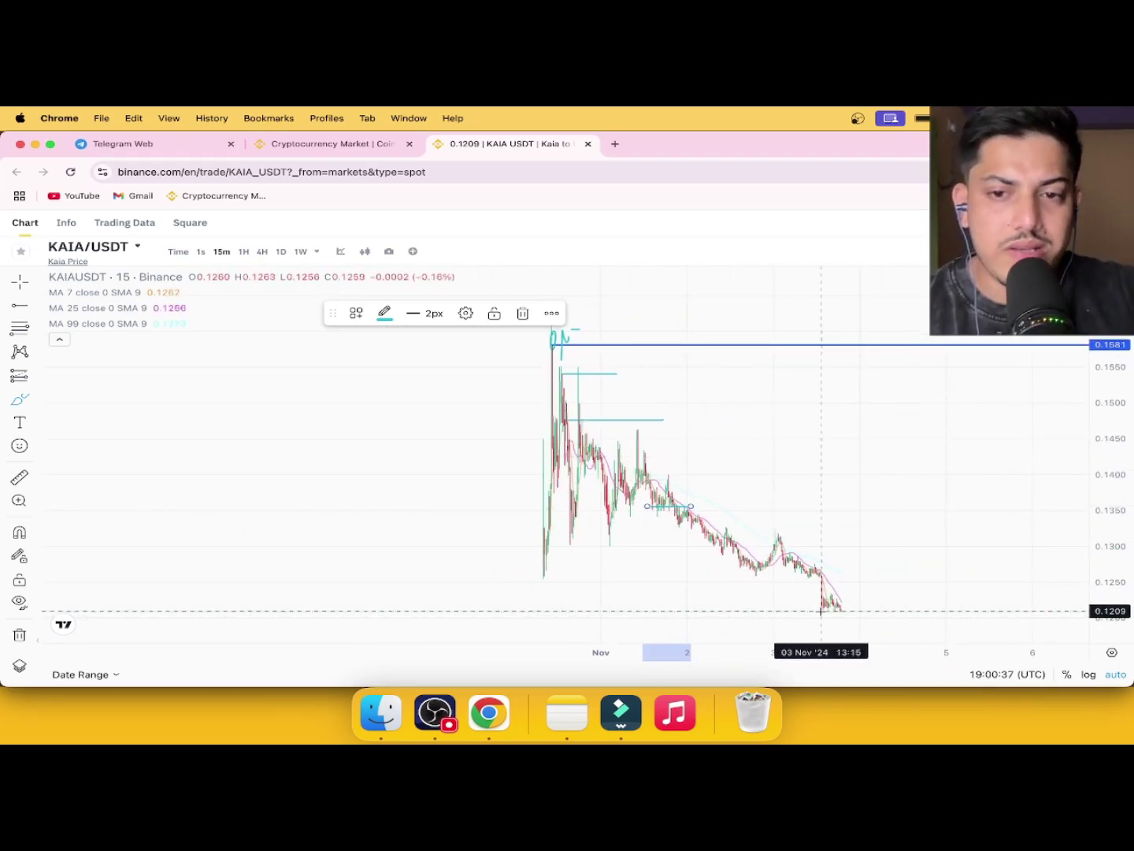
Draw a support line along 0.1209 and a freehand curve rising past 0.1581
{"action": "left_click_drag", "start_coordinate": [820, 611], "coordinate": [922, 611]}
{"action": "scroll", "coordinate": [736, 579], "scroll_direction": "down", "scroll_amount": 3}
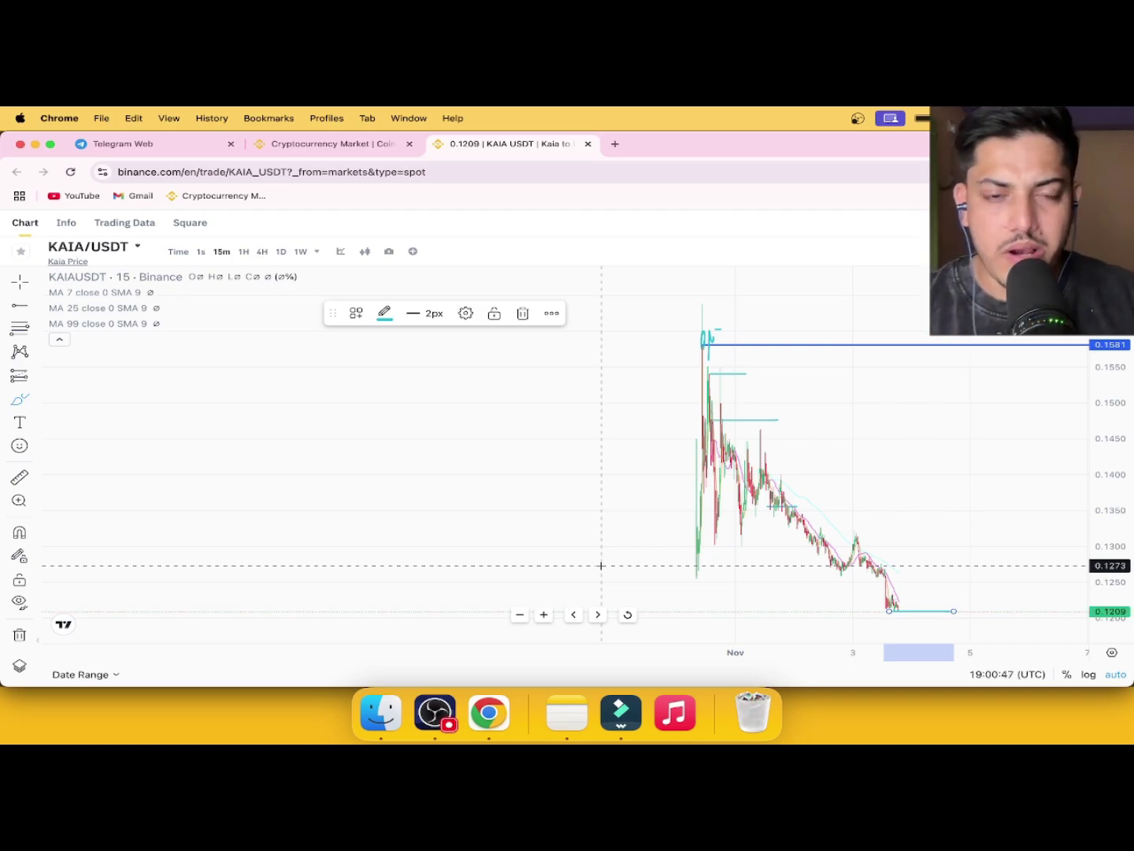
{"action": "scroll", "coordinate": [601, 566], "scroll_direction": "right", "scroll_amount": 5}
{"action": "mouse_move", "coordinate": [621, 379]}
{"action": "left_mouse_down"}
{"action": "mouse_move", "coordinate": [642, 319]}
{"action": "mouse_move", "coordinate": [644, 337]}
{"action": "mouse_move", "coordinate": [664, 340]}
{"action": "mouse_move", "coordinate": [723, 330]}
{"action": "left_mouse_up"}
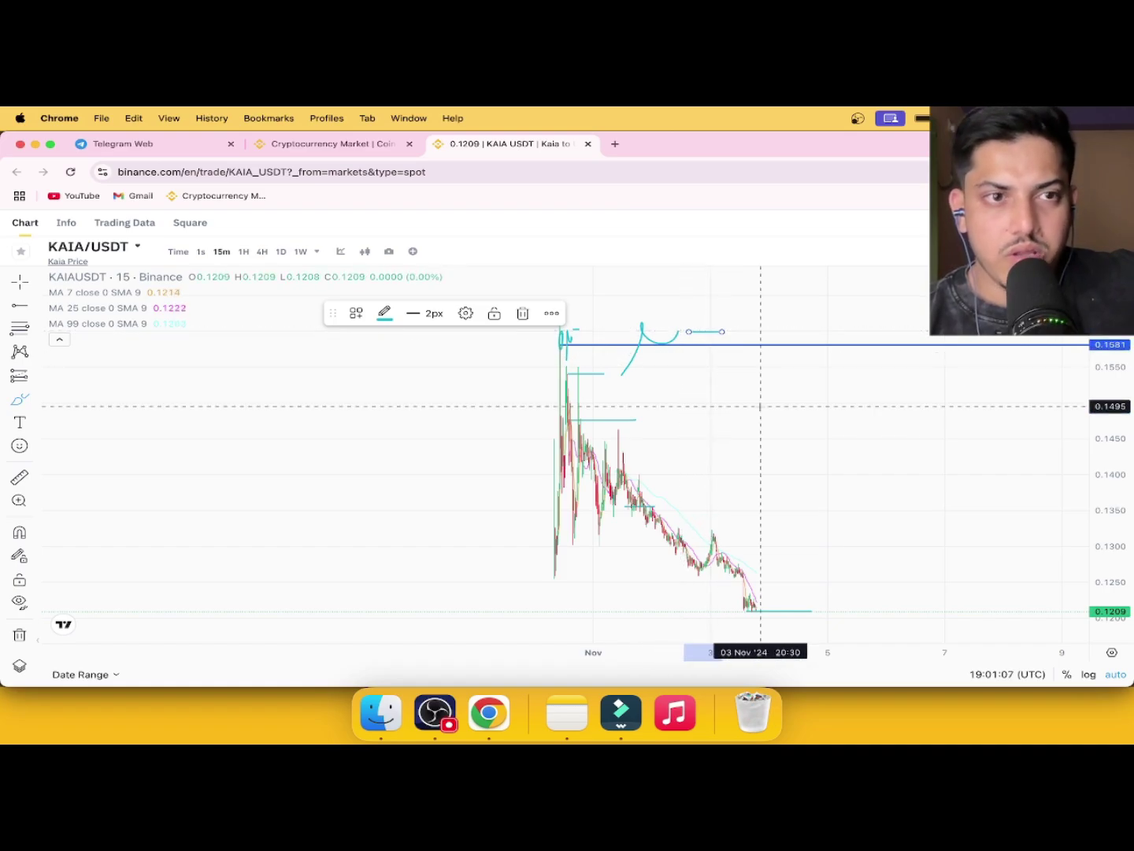
Draw short level lines below the latest price, deleting the second one
{"action": "scroll", "coordinate": [760, 405], "scroll_direction": "right", "scroll_amount": 5}
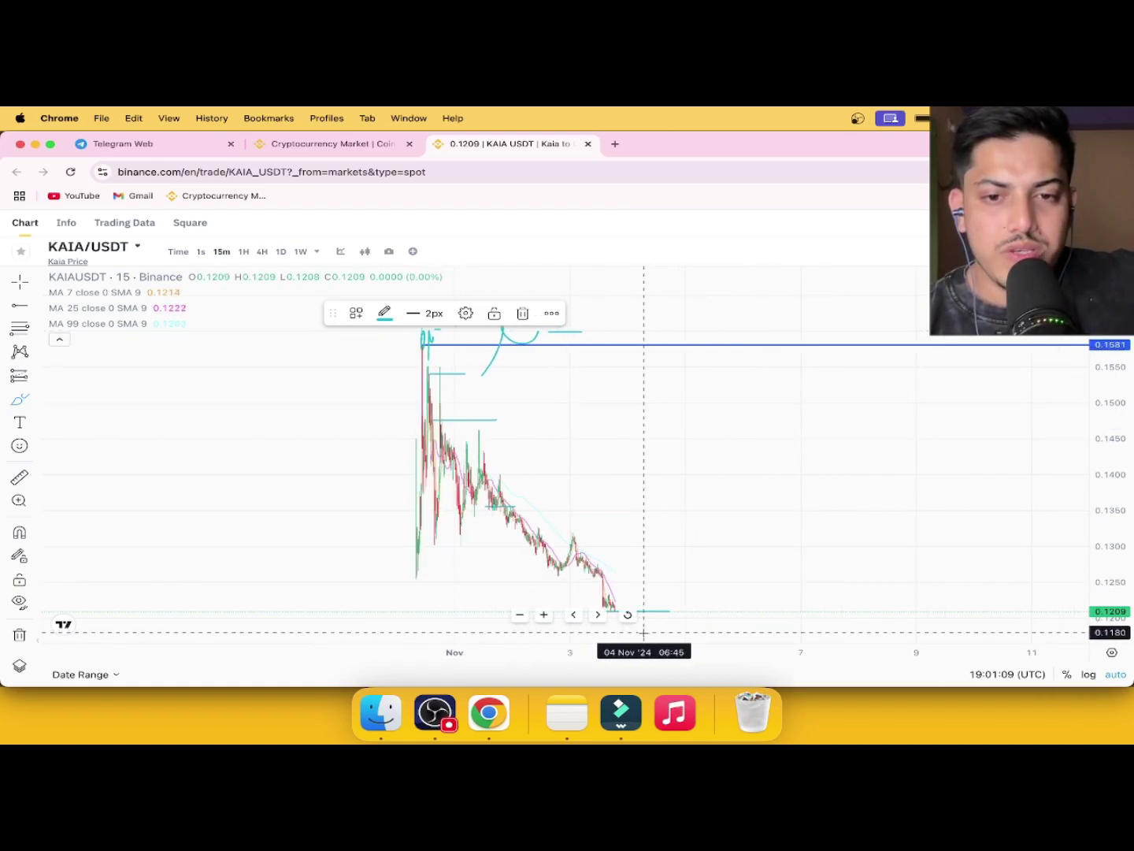
{"action": "left_click_drag", "start_coordinate": [648, 632], "coordinate": [739, 631]}
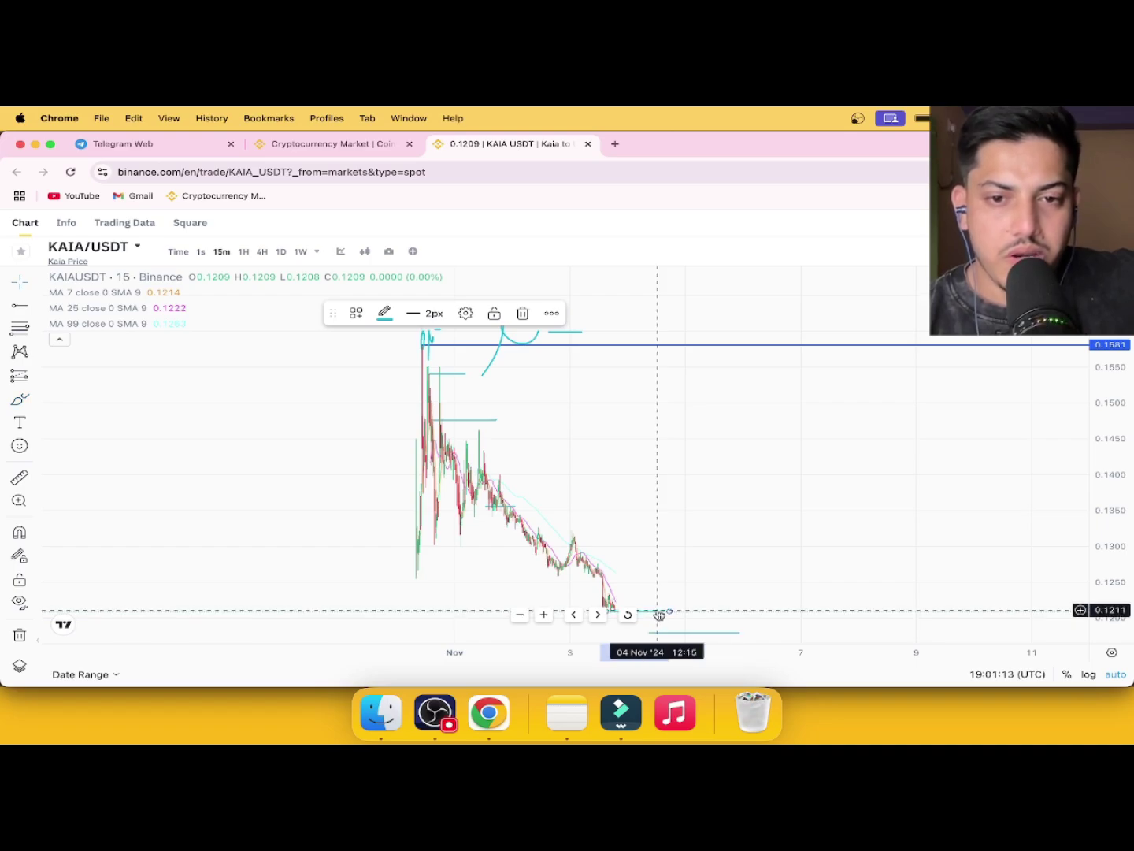
{"action": "left_click_drag", "start_coordinate": [668, 611], "coordinate": [605, 610]}
{"action": "left_click", "coordinate": [522, 313]}
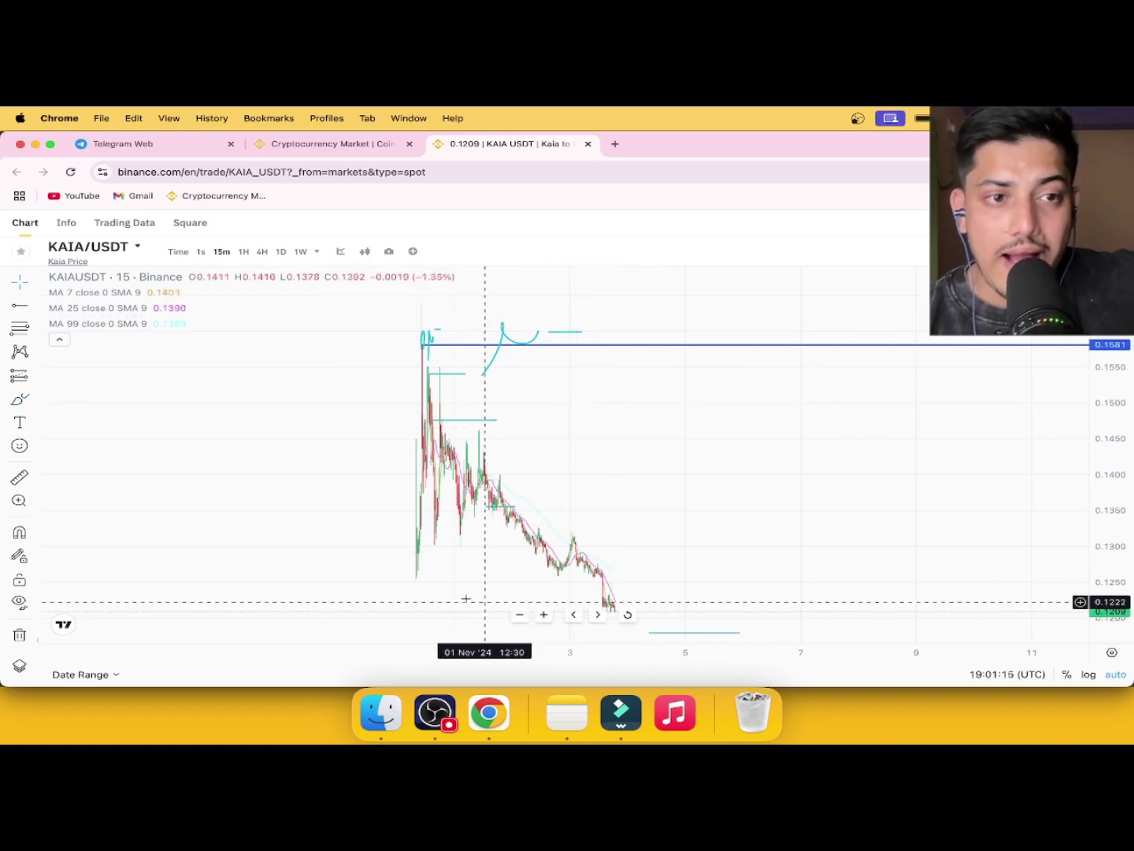
Sketch freehand curves dipping near 0.128, then climbing past the 0.1581 line
{"action": "left_click", "coordinate": [18, 400]}
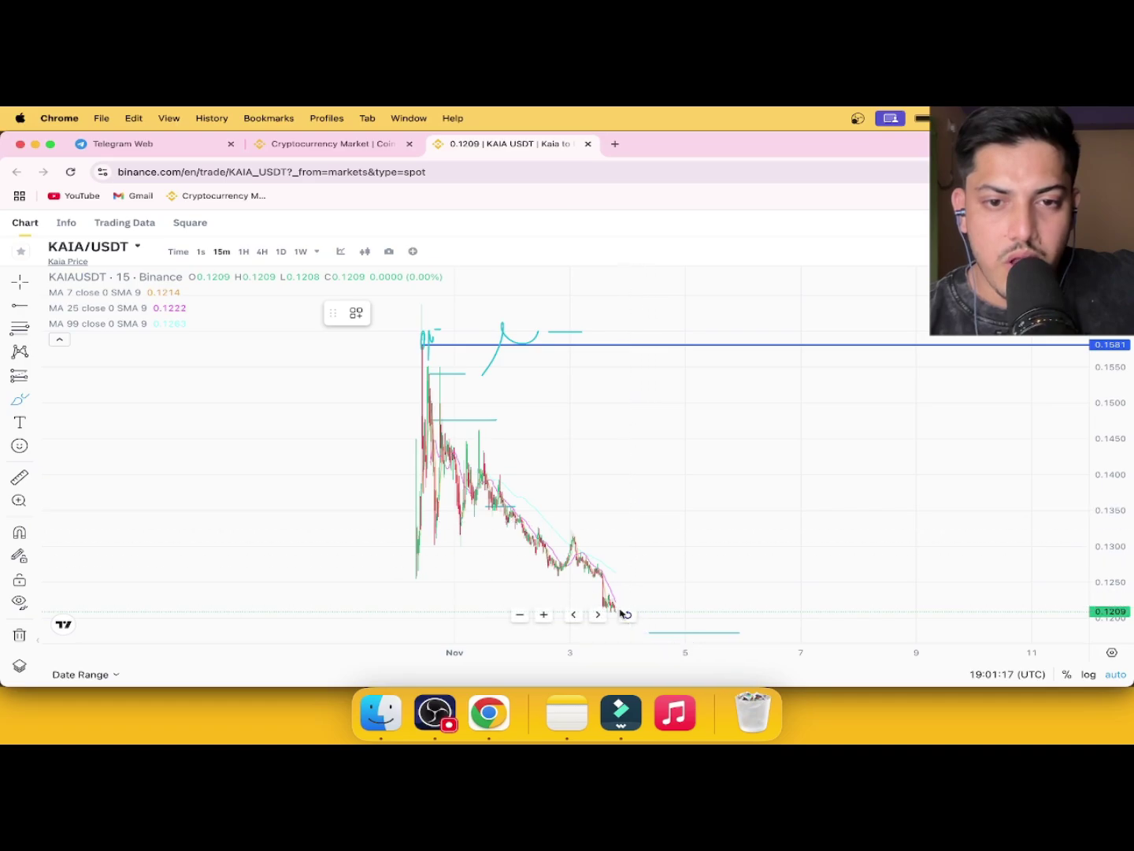
{"action": "left_click", "coordinate": [624, 611]}
{"action": "mouse_move", "coordinate": [643, 609]}
{"action": "left_mouse_down"}
{"action": "mouse_move", "coordinate": [671, 630]}
{"action": "mouse_move", "coordinate": [723, 585]}
{"action": "mouse_move", "coordinate": [805, 448]}
{"action": "left_mouse_up"}
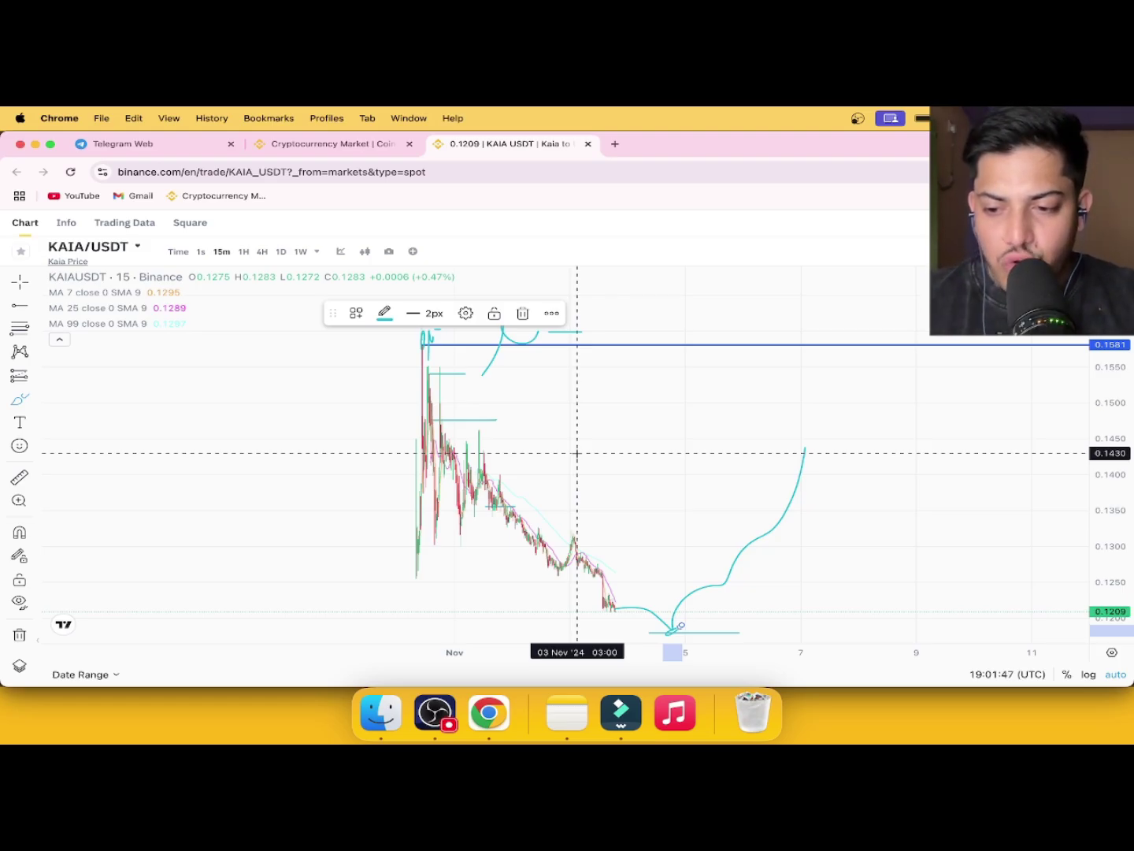
{"action": "scroll", "coordinate": [578, 453], "scroll_direction": "right", "scroll_amount": 5}
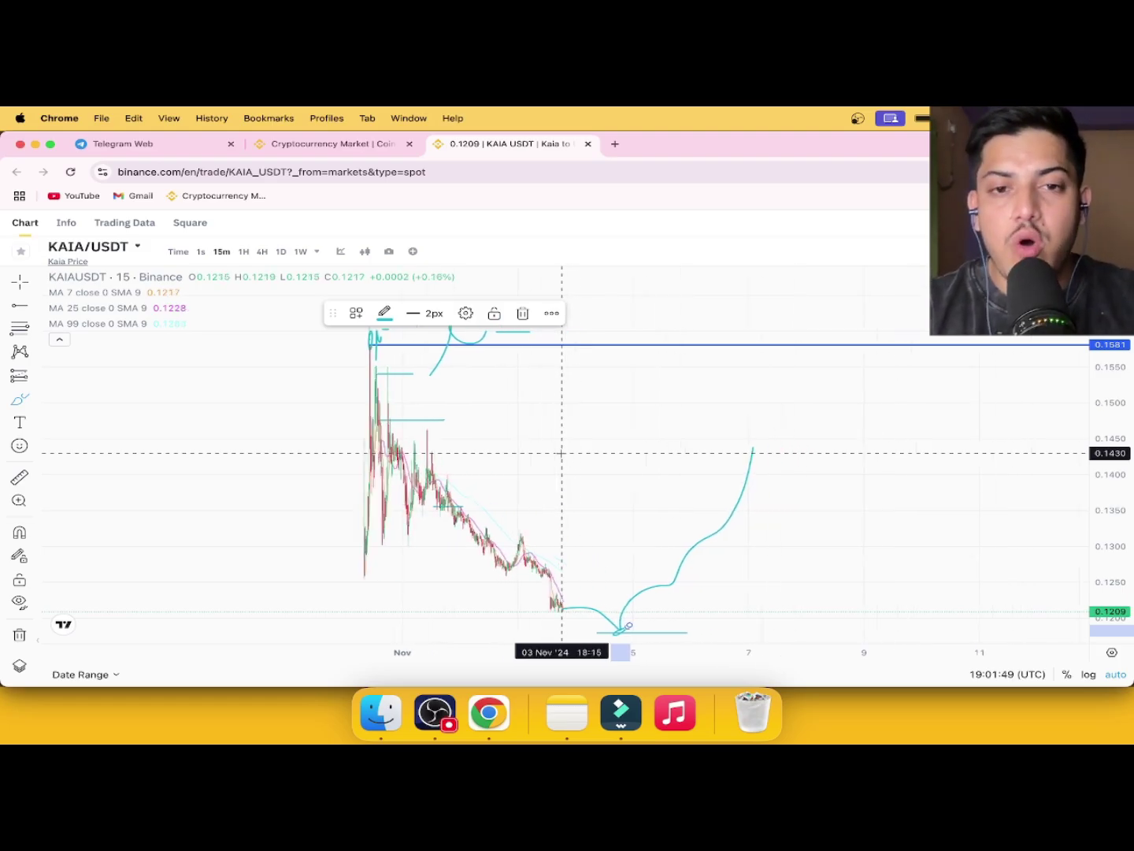
{"action": "mouse_move", "coordinate": [684, 571]}
{"action": "left_mouse_down"}
{"action": "mouse_move", "coordinate": [662, 534]}
{"action": "mouse_move", "coordinate": [859, 237]}
{"action": "left_mouse_up"}
{"action": "scroll", "coordinate": [759, 497], "scroll_direction": "down", "scroll_amount": 2}
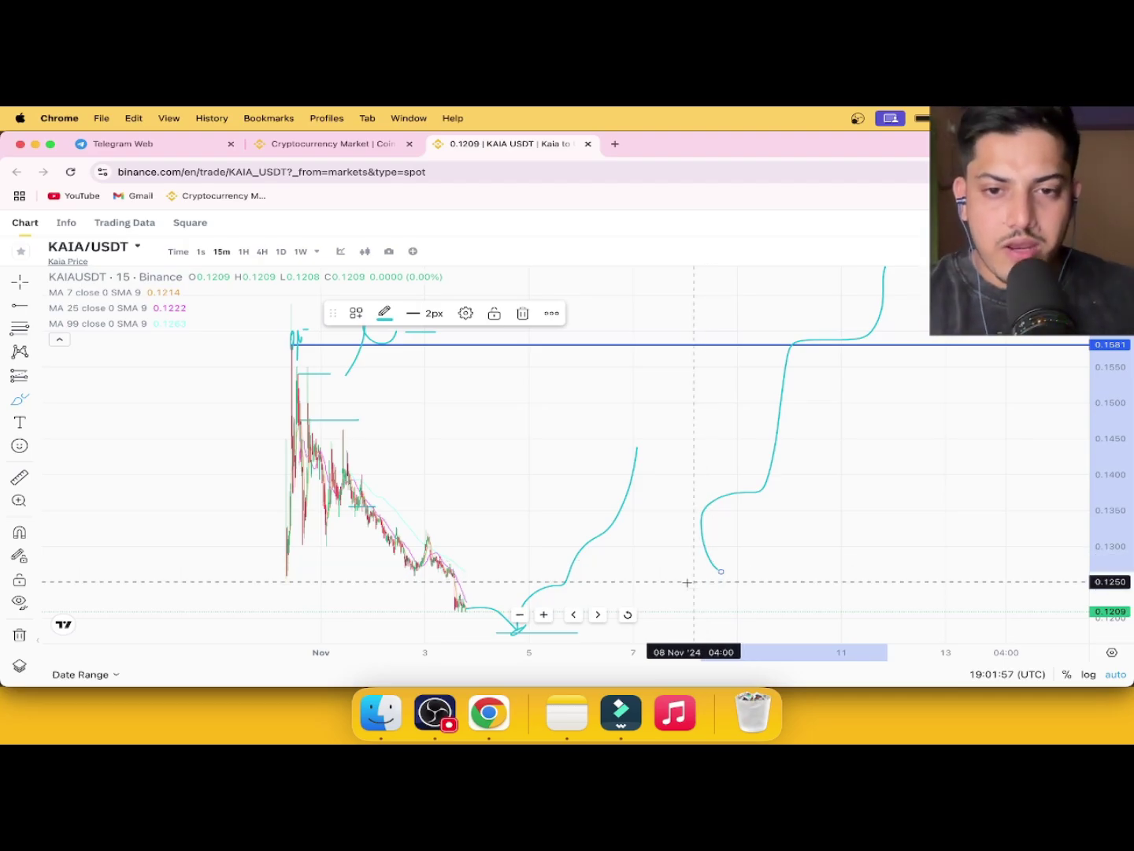
Clear all drawings, then sketch a trial support line, recovery curve and short levels near the low
{"action": "left_click", "coordinate": [13, 636]}
{"action": "left_click_drag", "start_coordinate": [459, 632], "coordinate": [628, 632]}
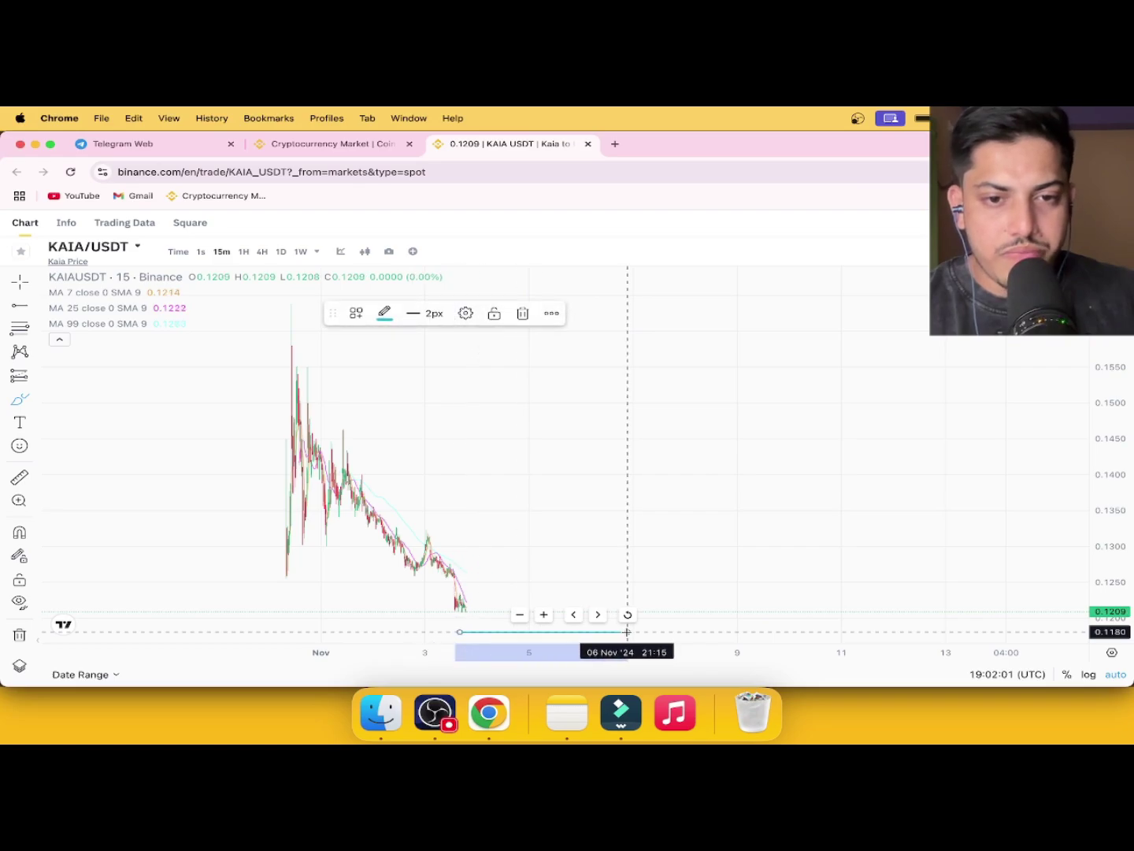
{"action": "mouse_move", "coordinate": [464, 605]}
{"action": "left_mouse_down"}
{"action": "mouse_move", "coordinate": [484, 621]}
{"action": "mouse_move", "coordinate": [733, 305]}
{"action": "mouse_move", "coordinate": [741, 269]}
{"action": "left_mouse_up"}
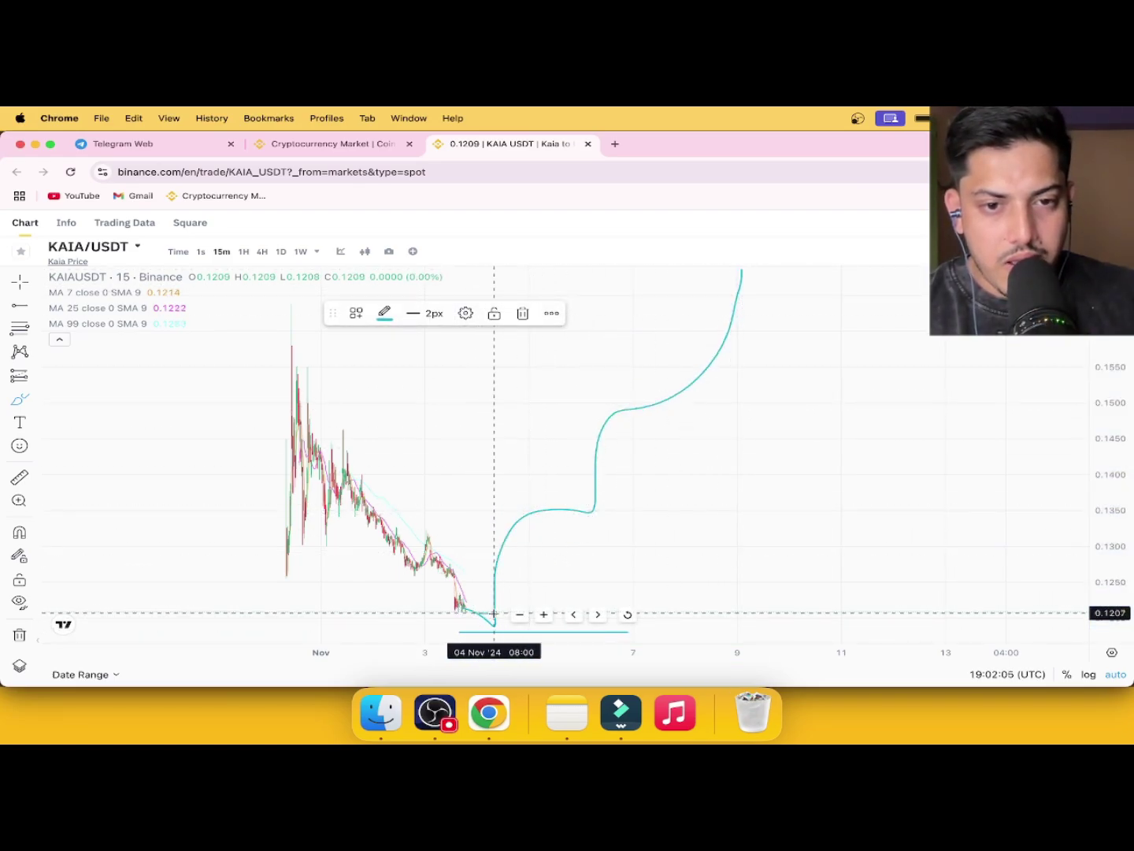
{"action": "left_click_drag", "start_coordinate": [520, 597], "coordinate": [481, 587]}
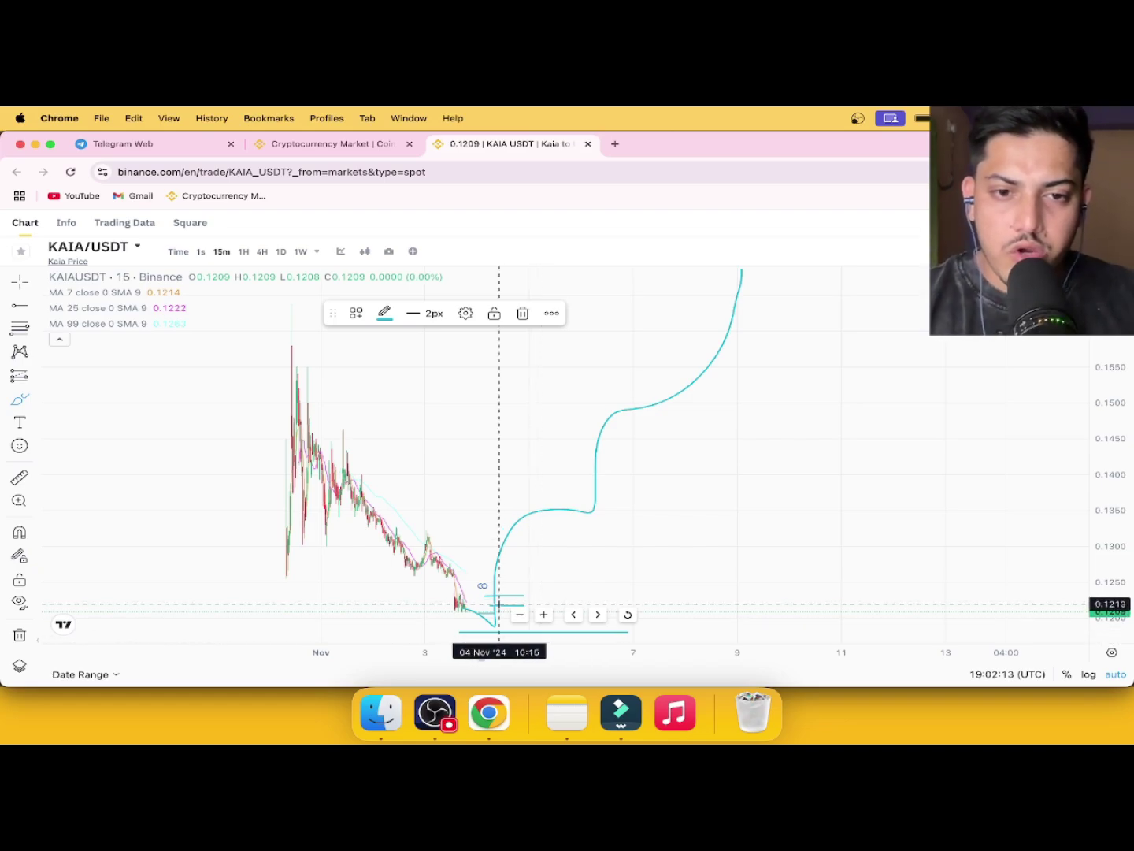
{"action": "left_click", "coordinate": [490, 579]}
{"action": "left_click_drag", "start_coordinate": [492, 561], "coordinate": [552, 561]}
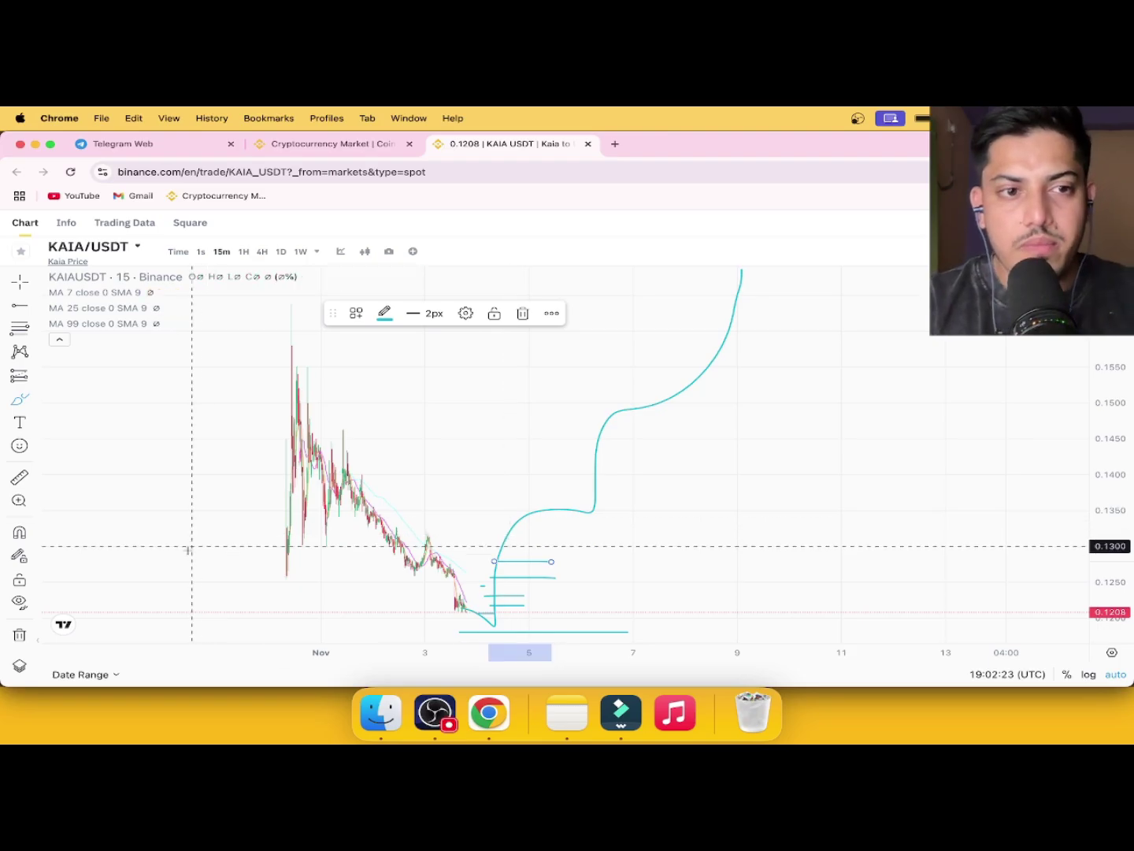
Erase all drawings and place three short descending resistance lines near 0.149–0.144 by the spike
{"action": "left_click", "coordinate": [20, 635]}
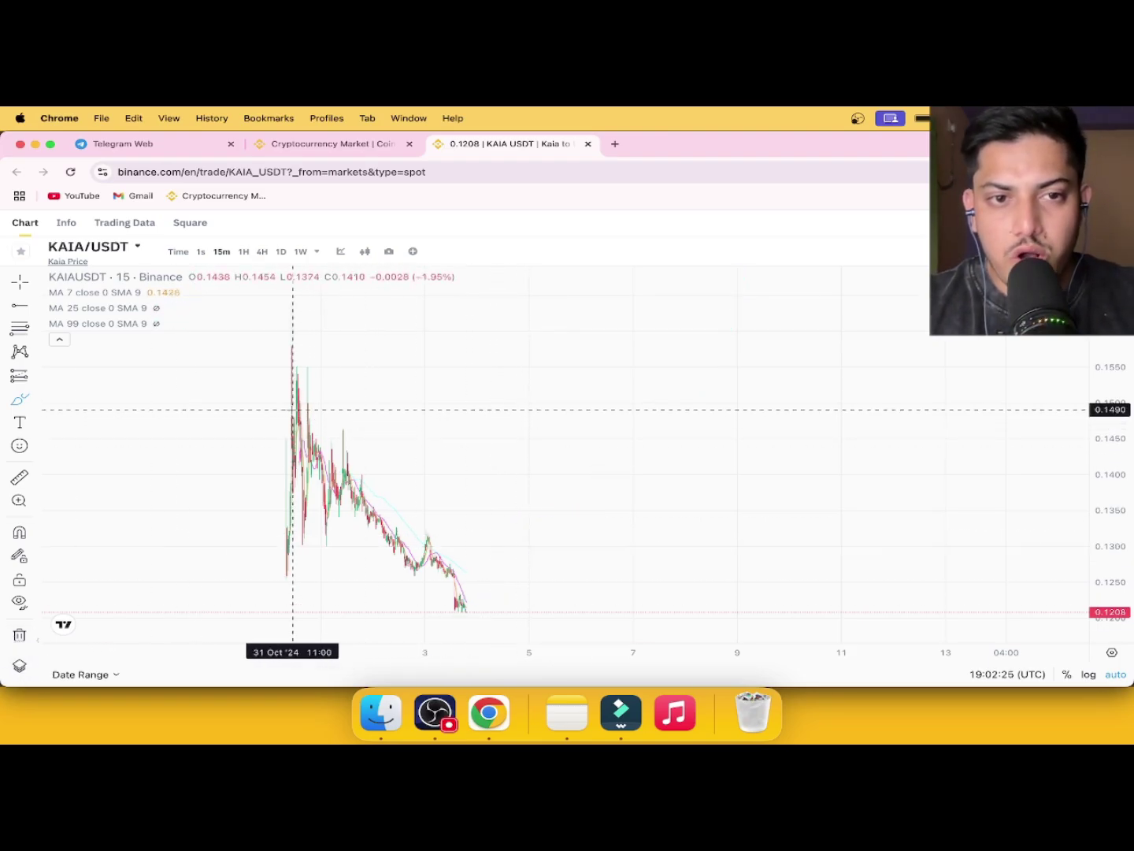
{"action": "left_click", "coordinate": [292, 409]}
{"action": "left_click", "coordinate": [374, 409]}
{"action": "left_click", "coordinate": [375, 427]}
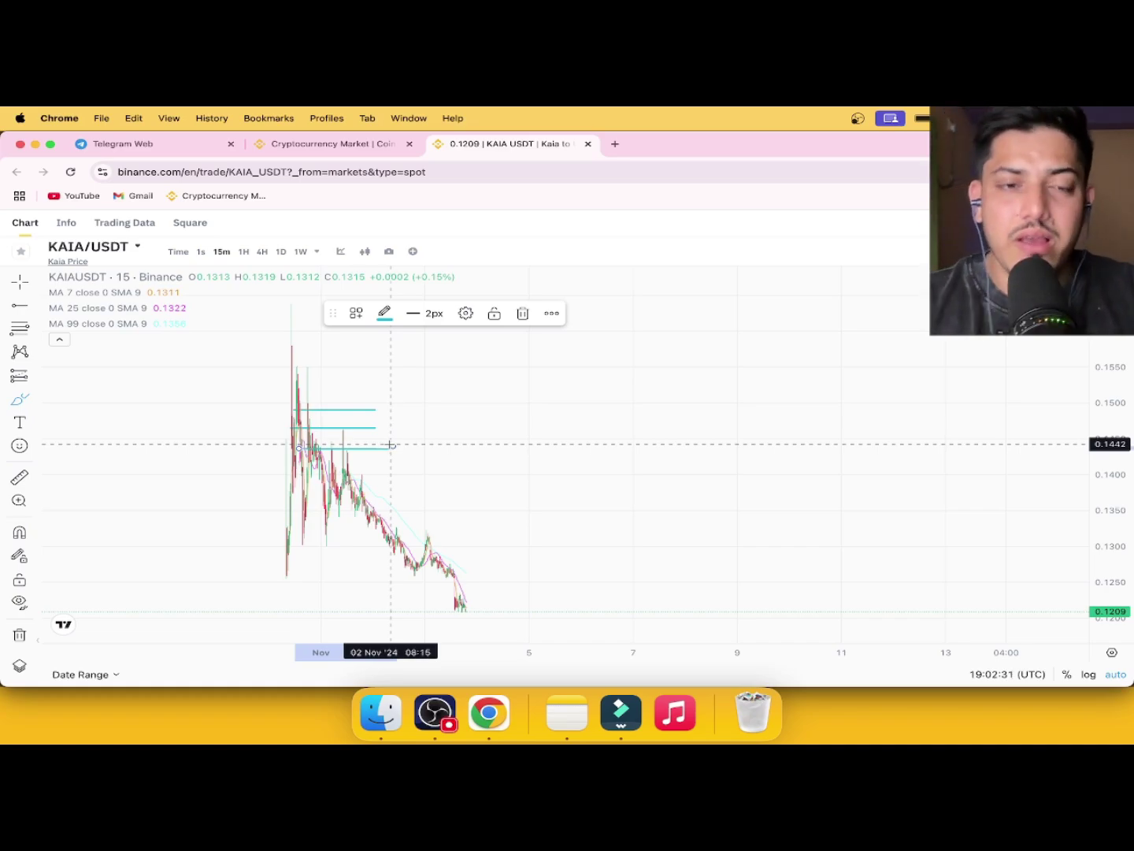
{"action": "left_click", "coordinate": [393, 446]}
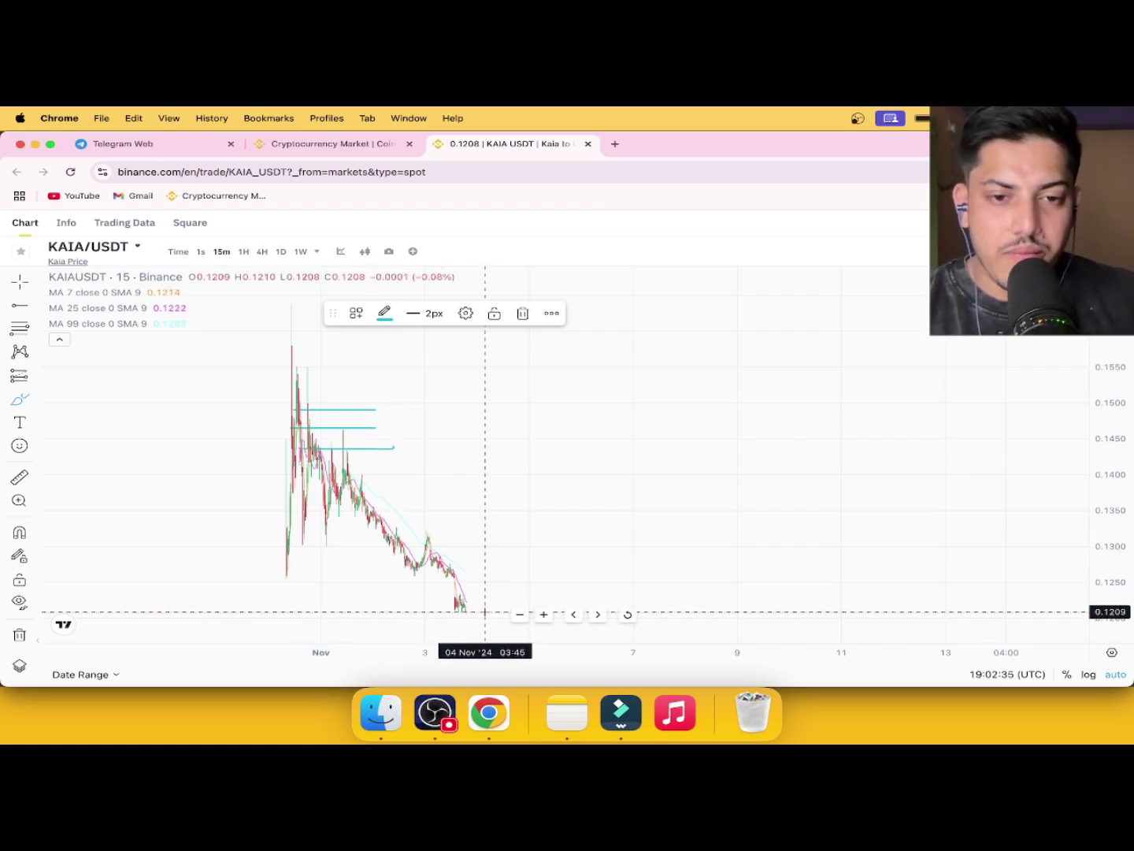
Draw a freehand curve from the 0.12 low past 0.155 and a short mark at its base
{"action": "mouse_move", "coordinate": [484, 611]}
{"action": "left_mouse_down"}
{"action": "mouse_move", "coordinate": [609, 543]}
{"action": "mouse_move", "coordinate": [828, 311]}
{"action": "mouse_move", "coordinate": [832, 282]}
{"action": "left_mouse_up"}
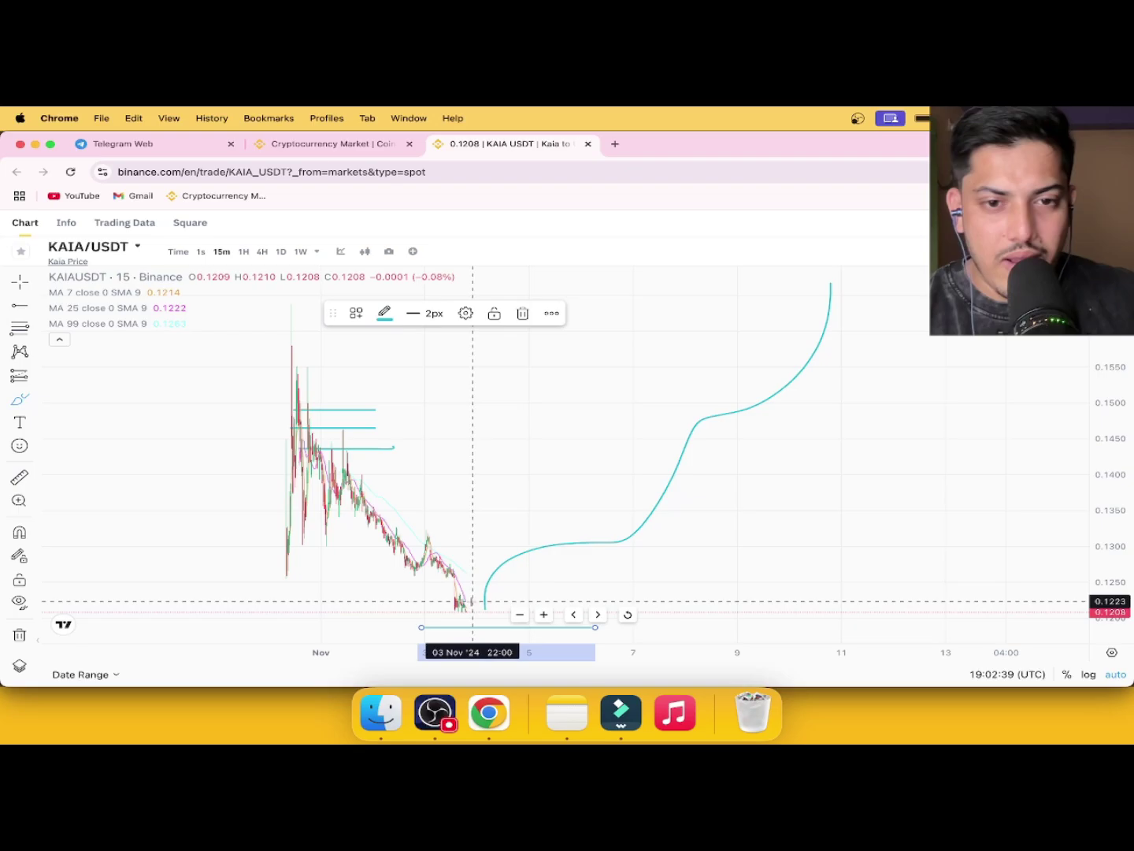
{"action": "mouse_move", "coordinate": [475, 601]}
{"action": "left_mouse_down"}
{"action": "mouse_move", "coordinate": [514, 600]}
{"action": "mouse_move", "coordinate": [533, 578]}
{"action": "left_mouse_up"}
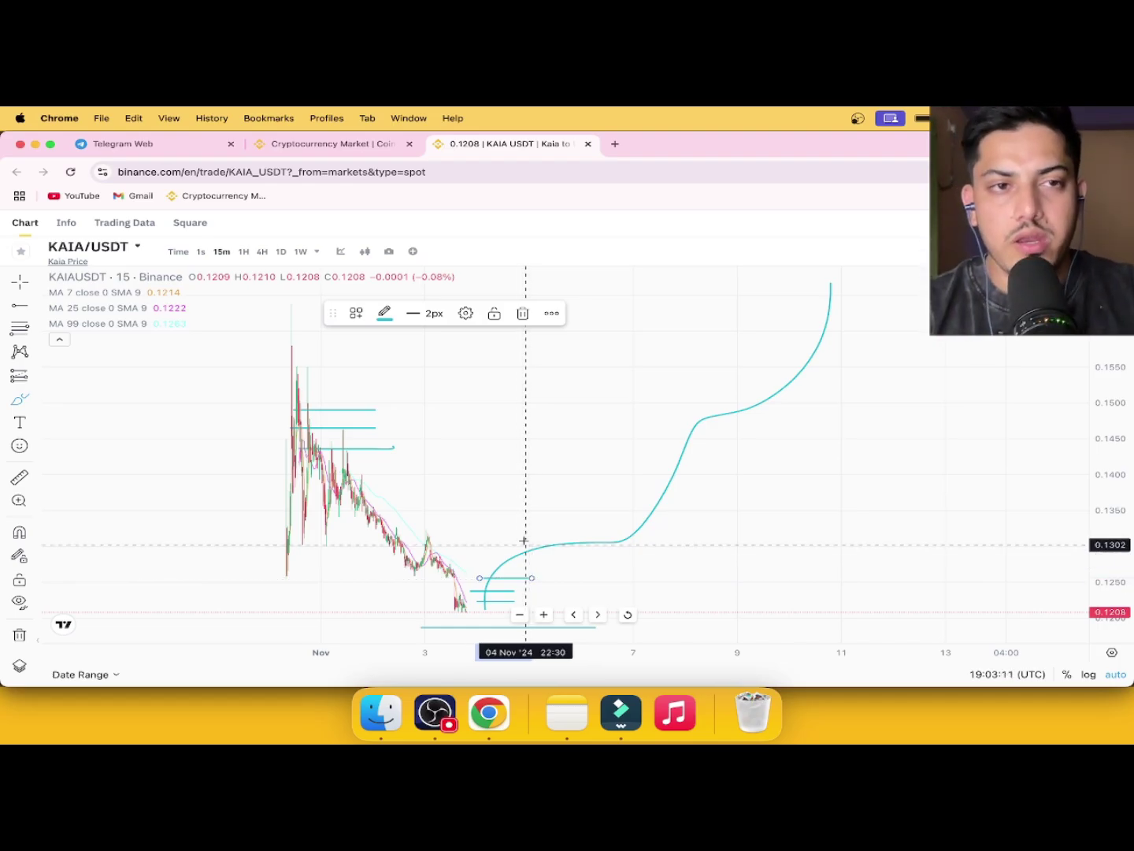
View the RAY buy call in the Trading career premium VIP Telegram channel, then return to Markets Overview
{"action": "left_click", "coordinate": [343, 148]}
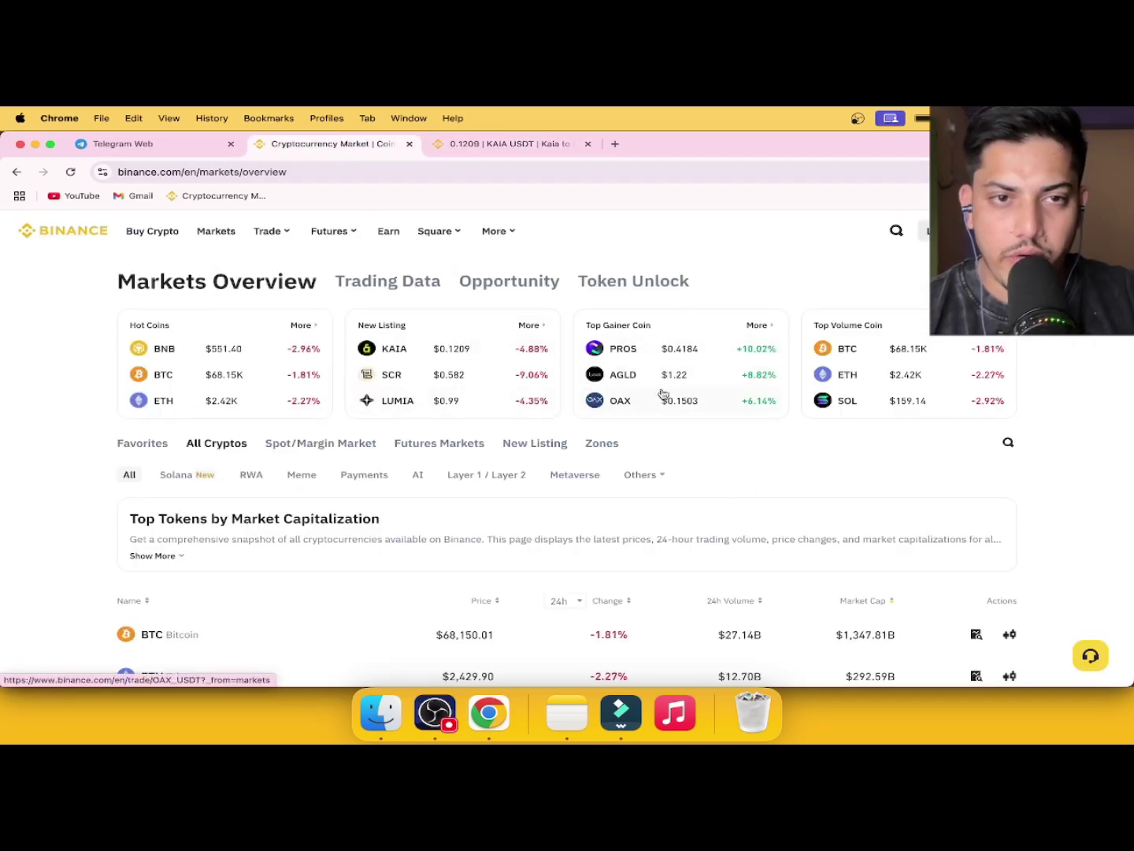
{"action": "left_click", "coordinate": [169, 144]}
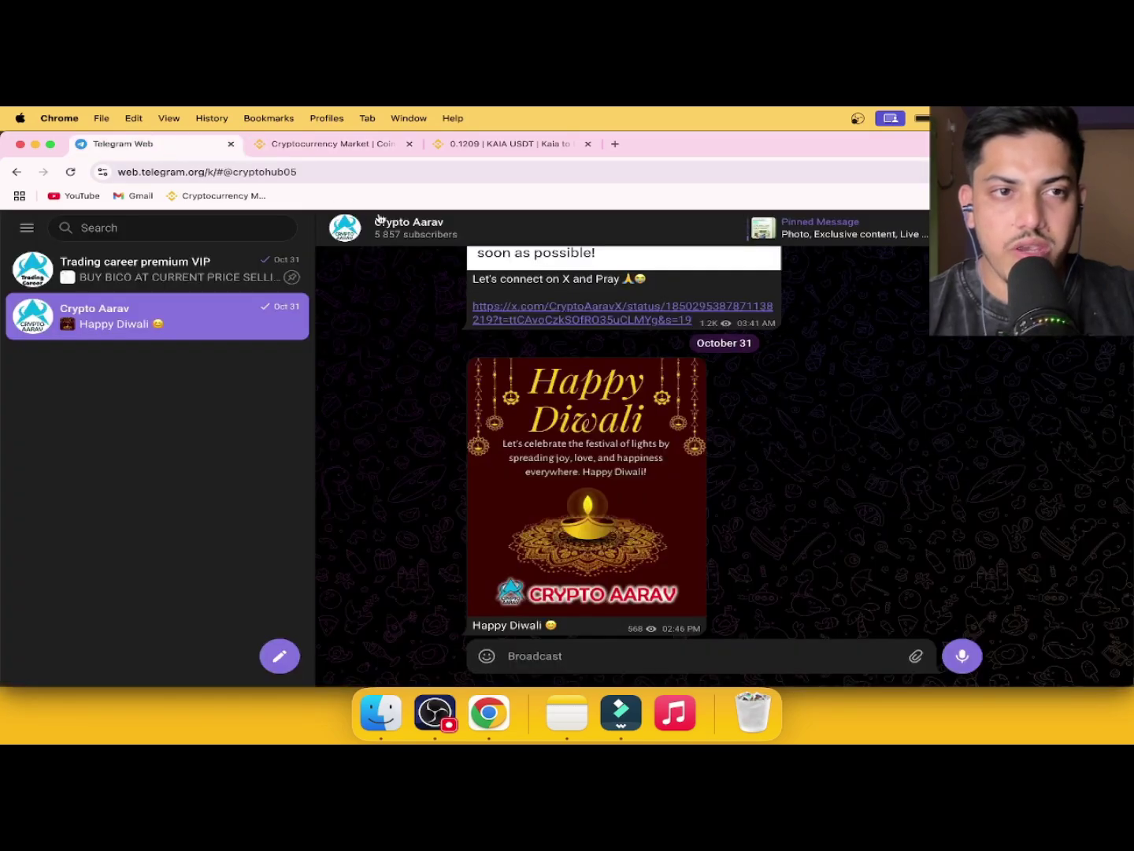
{"action": "left_click", "coordinate": [227, 266]}
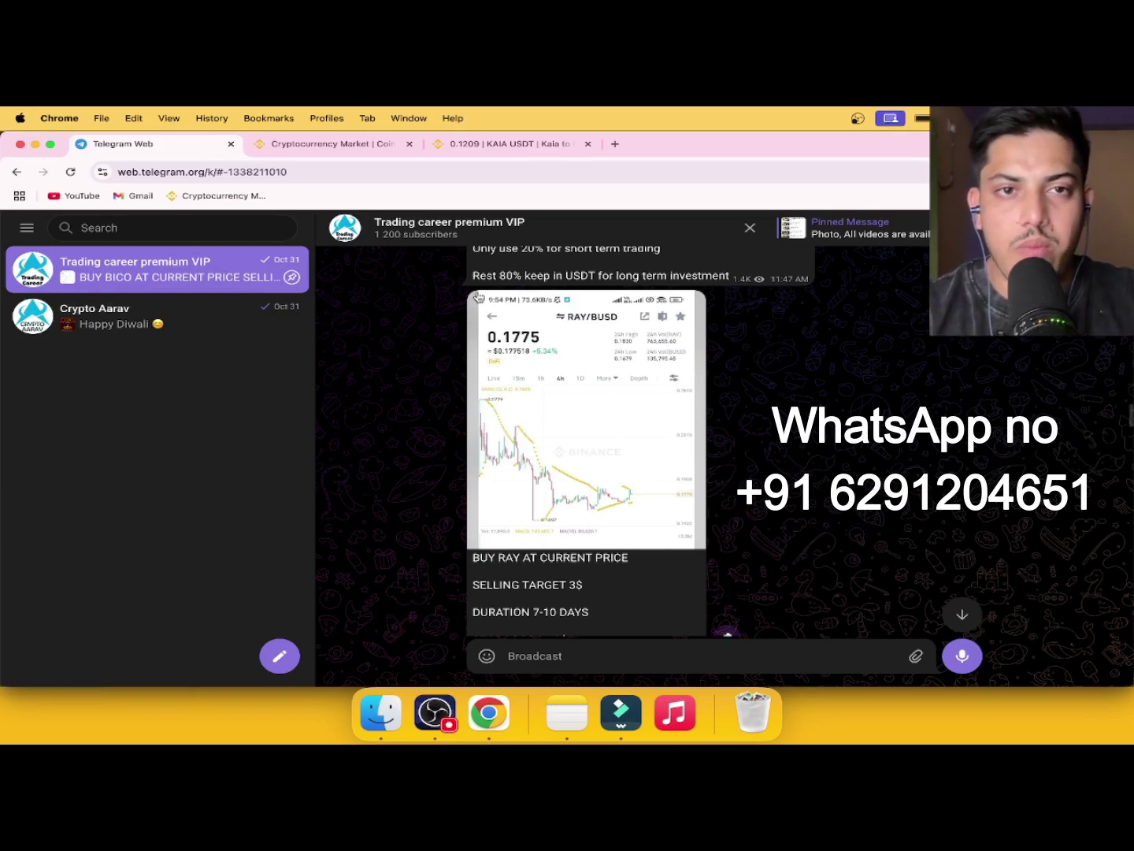
{"action": "left_click", "coordinate": [318, 146]}
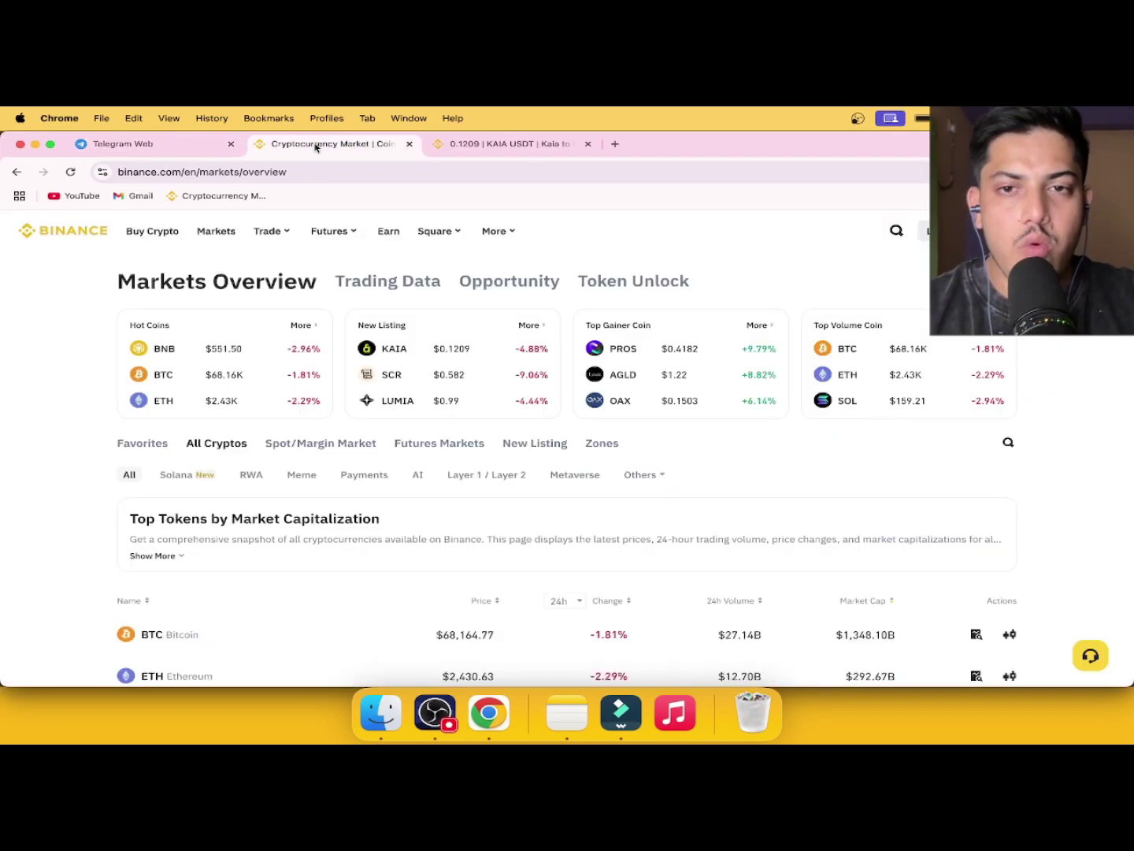
Search Binance markets for 'ray' to find Raydium at $3.12, then return to the Telegram RAY call
{"action": "left_click", "coordinate": [1004, 442]}
{"action": "type", "text": "ray"}
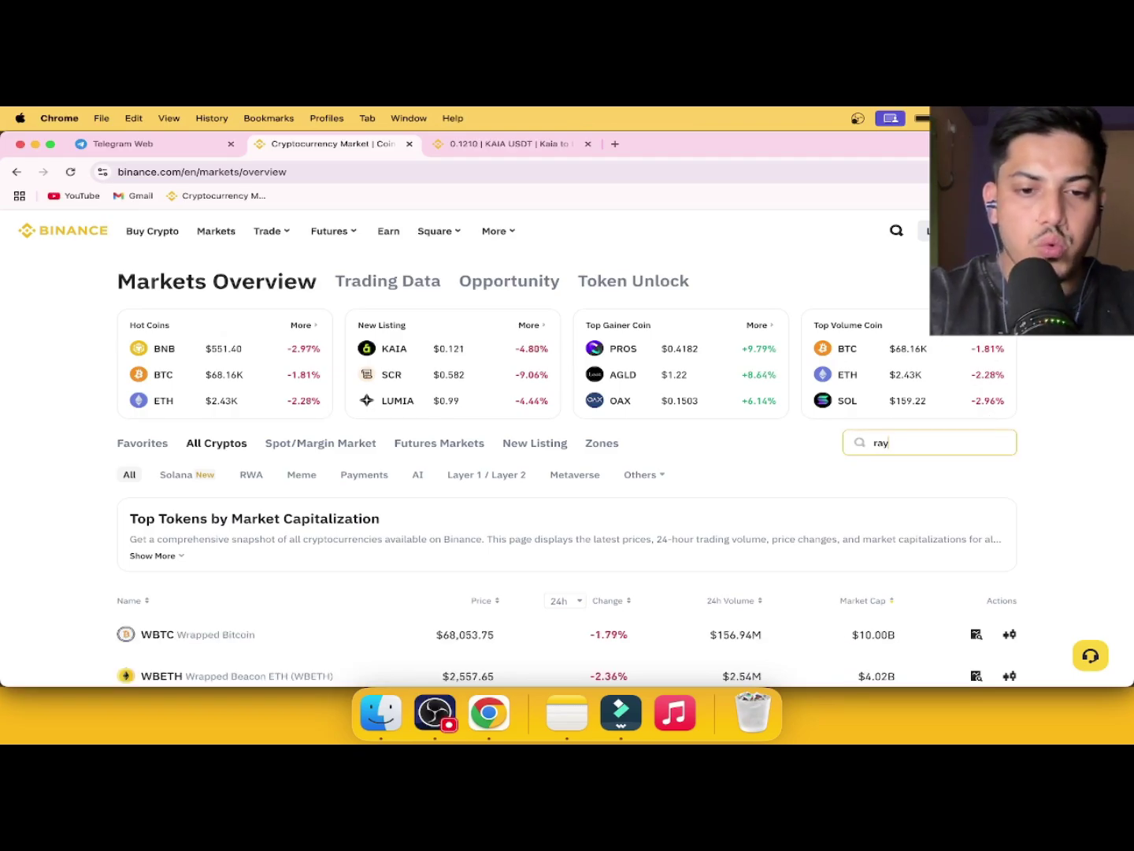
{"action": "scroll", "coordinate": [458, 456], "scroll_direction": "down", "scroll_amount": 3}
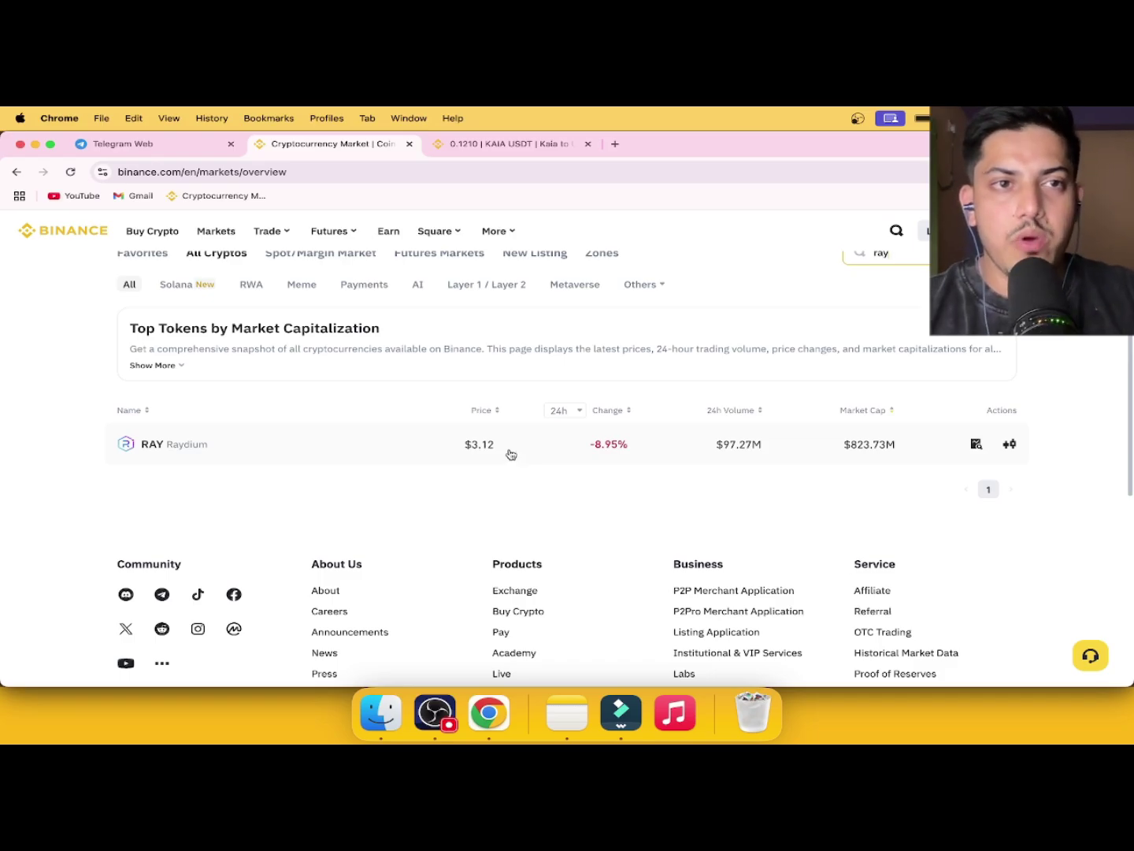
{"action": "left_click", "coordinate": [188, 152]}
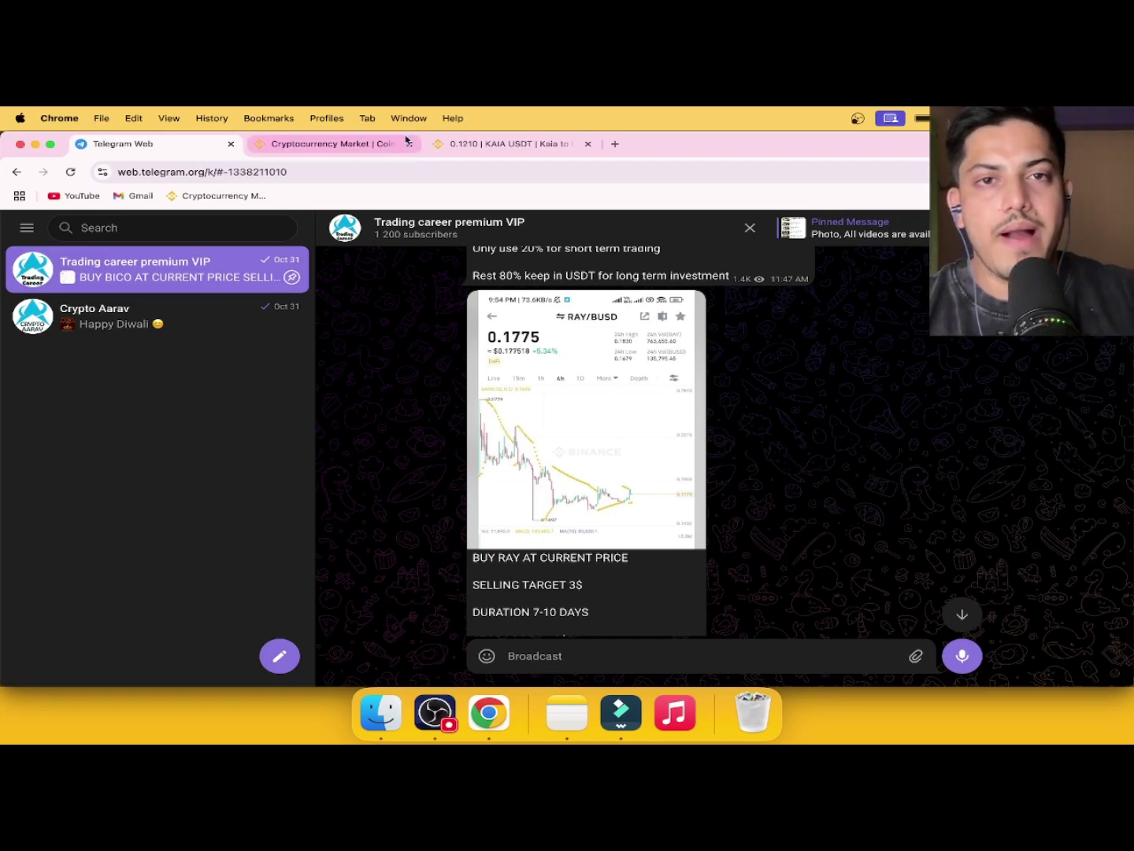
Return to the KAIA/USDT chart and erase all its existing drawings
{"action": "left_click", "coordinate": [513, 145]}
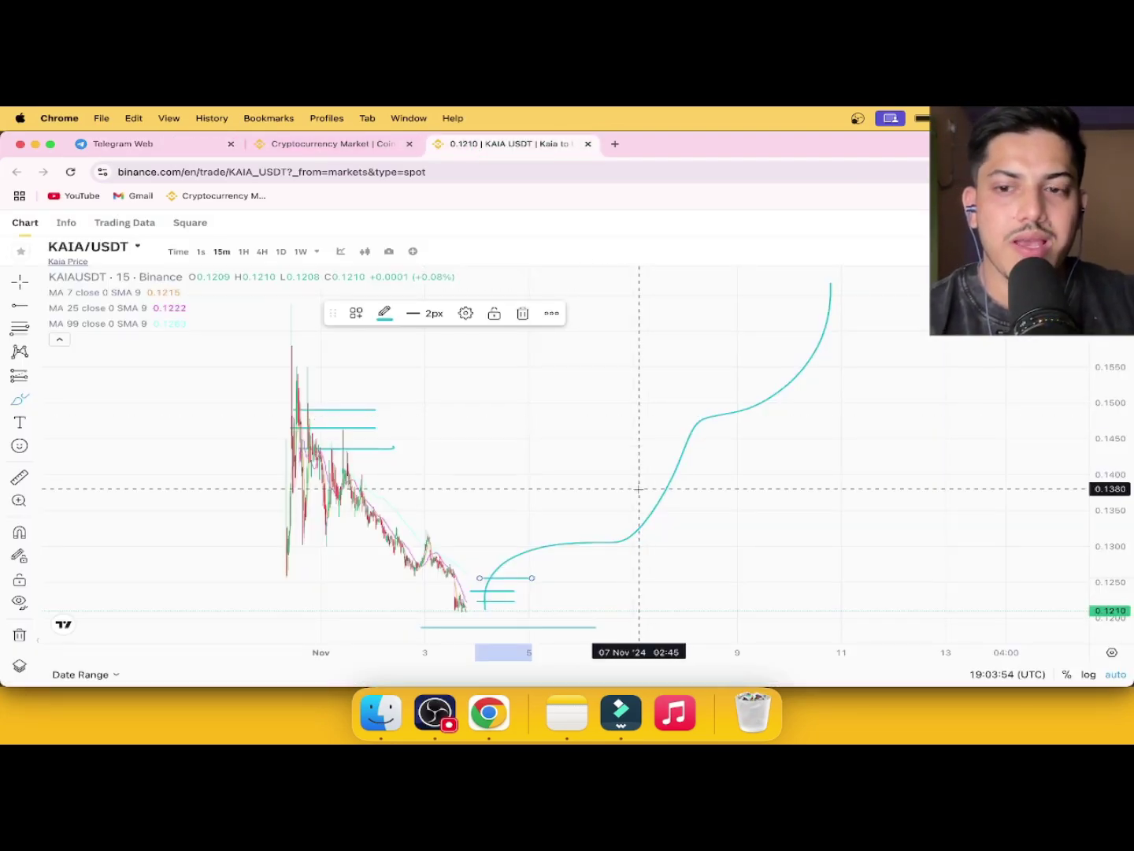
{"action": "scroll", "coordinate": [639, 488], "scroll_direction": "up", "scroll_amount": 3}
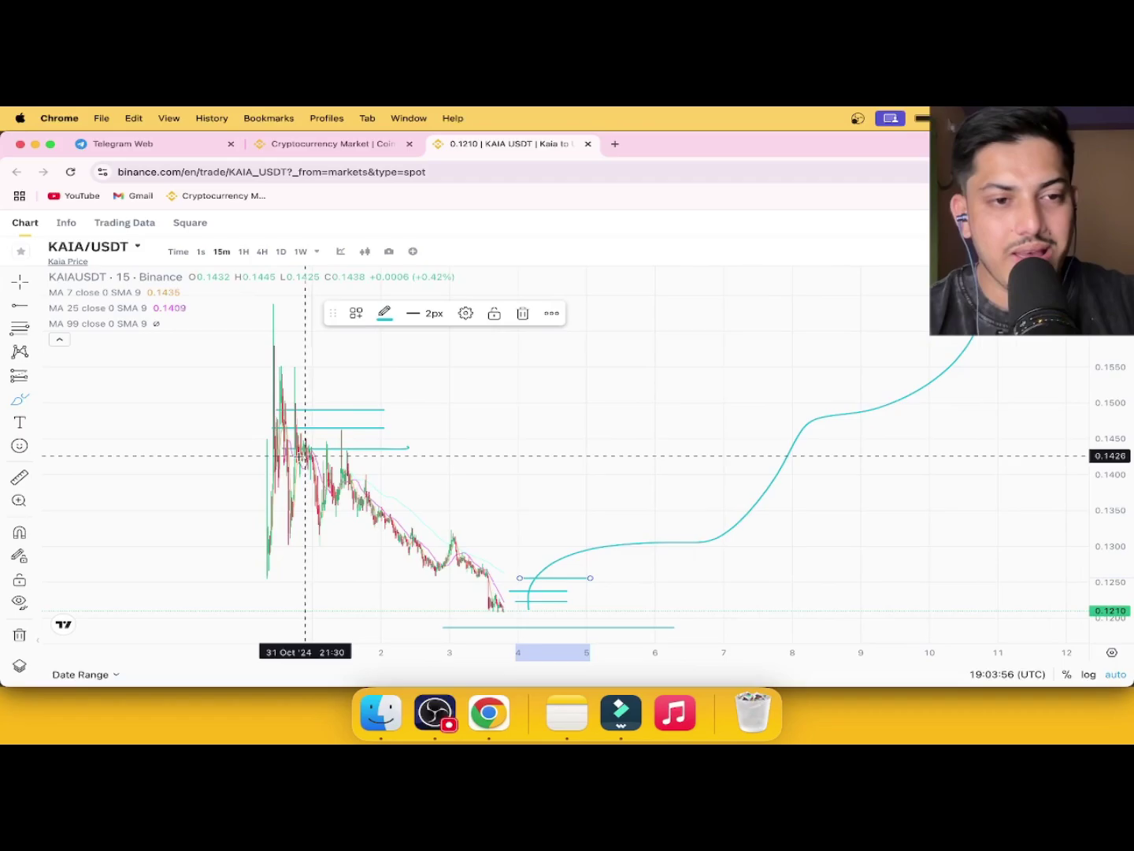
{"action": "left_click", "coordinate": [20, 634]}
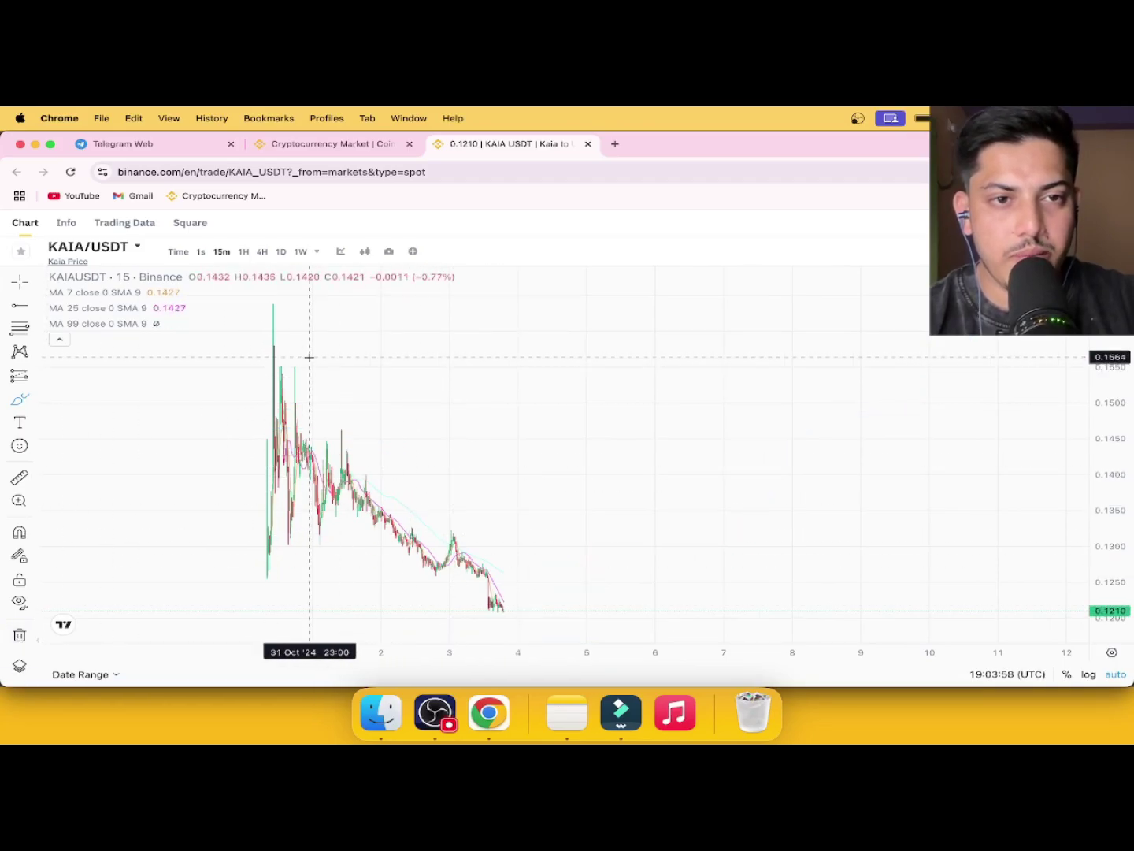
Draw a peak resistance line, a support line below the low, and a recovery curve rising to about 0.145
{"action": "left_click_drag", "start_coordinate": [269, 346], "coordinate": [335, 347]}
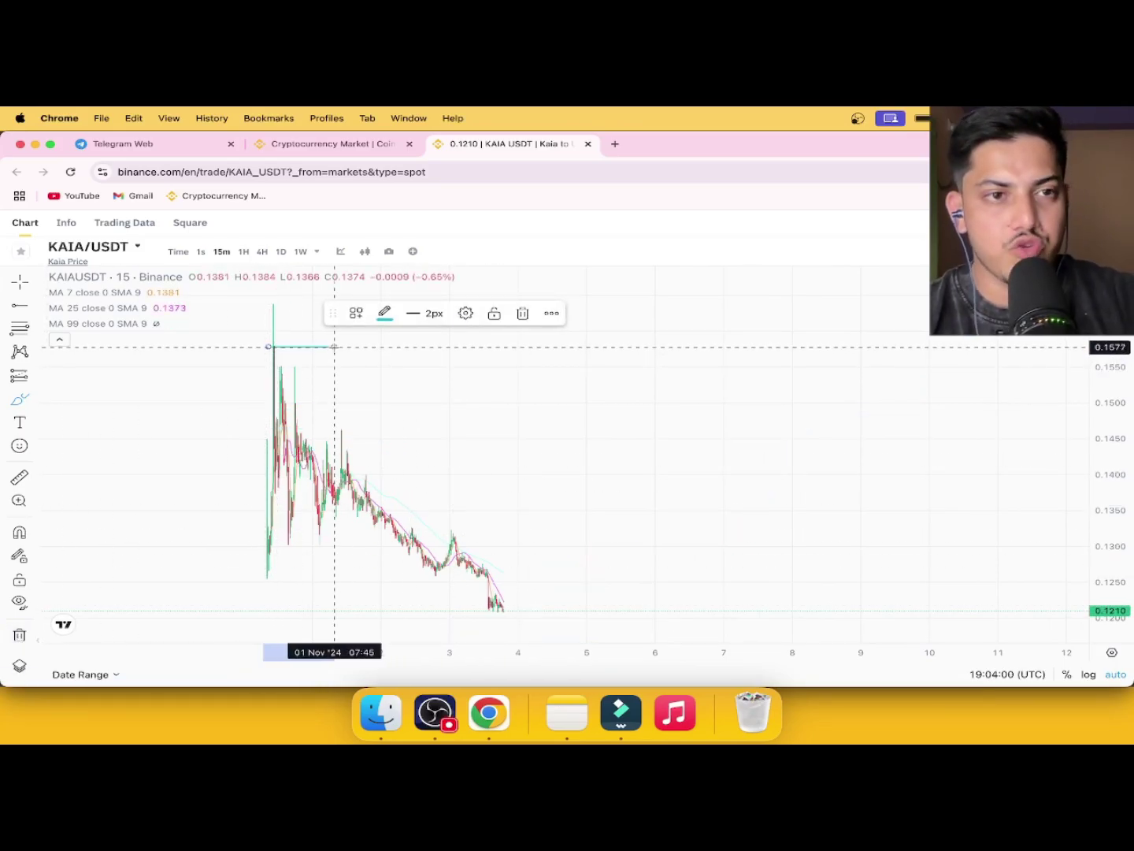
{"action": "scroll", "coordinate": [610, 520], "scroll_direction": "left", "scroll_amount": 5}
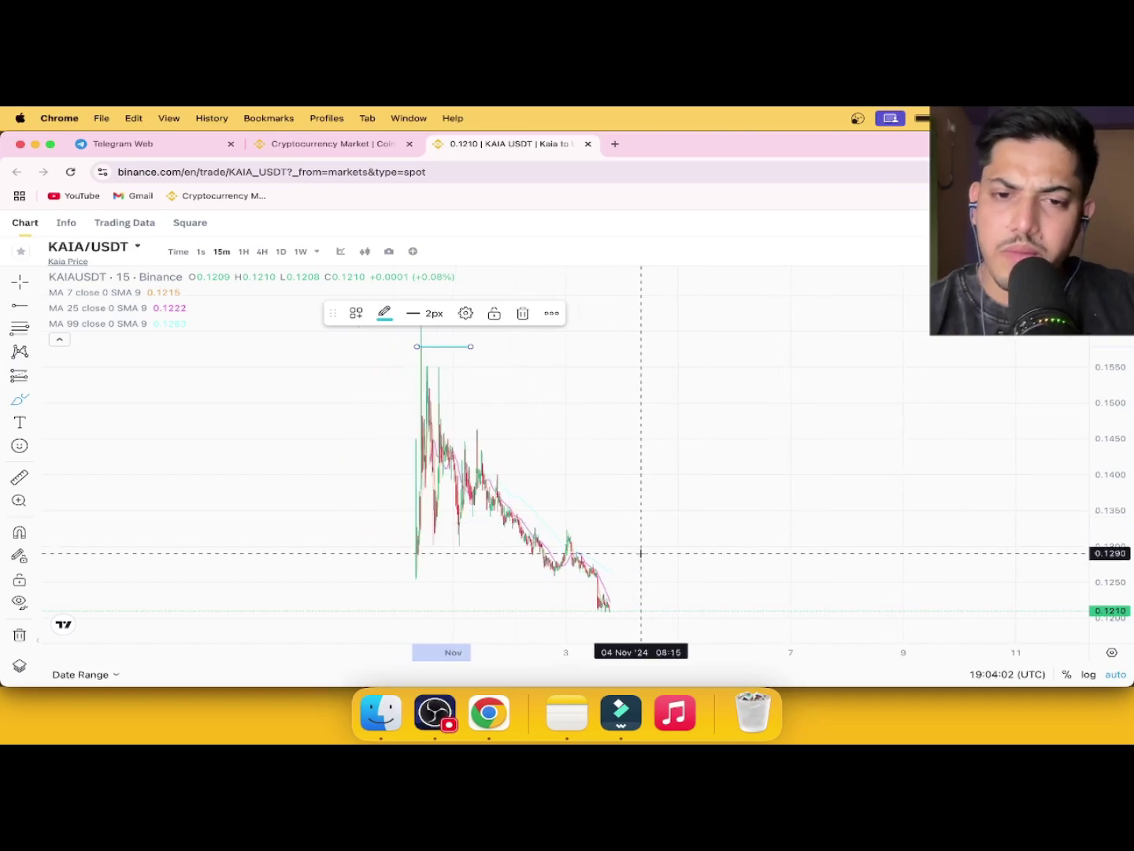
{"action": "left_click_drag", "start_coordinate": [605, 635], "coordinate": [762, 635]}
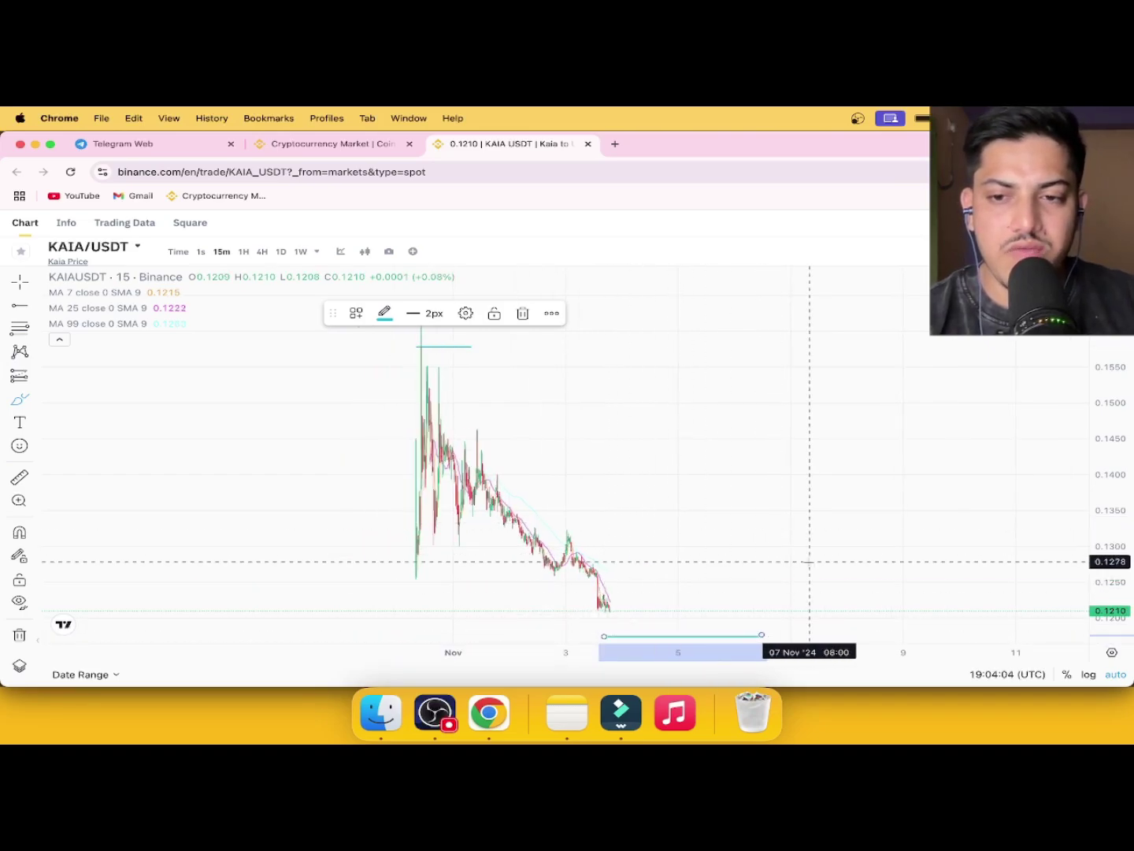
{"action": "scroll", "coordinate": [809, 562], "scroll_direction": "left", "scroll_amount": 5}
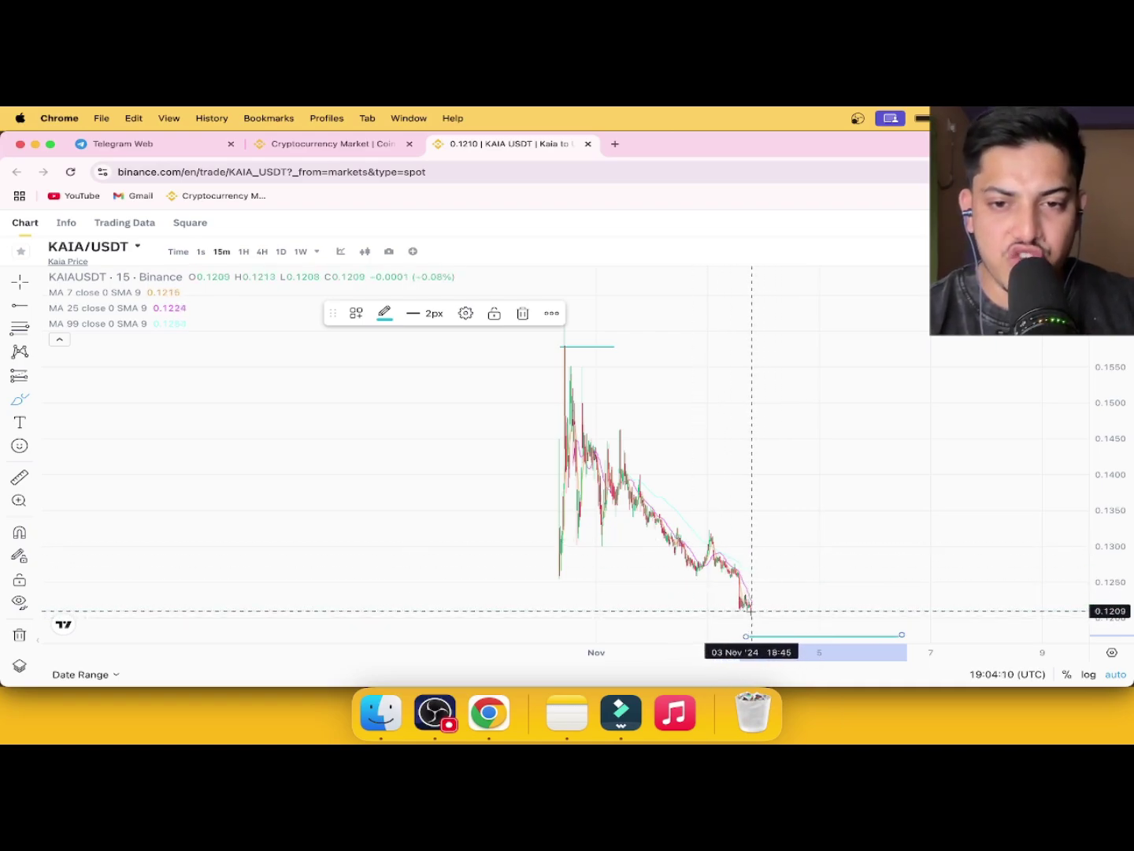
{"action": "mouse_move", "coordinate": [753, 611]}
{"action": "left_mouse_down"}
{"action": "mouse_move", "coordinate": [784, 630]}
{"action": "mouse_move", "coordinate": [900, 434]}
{"action": "left_mouse_up"}
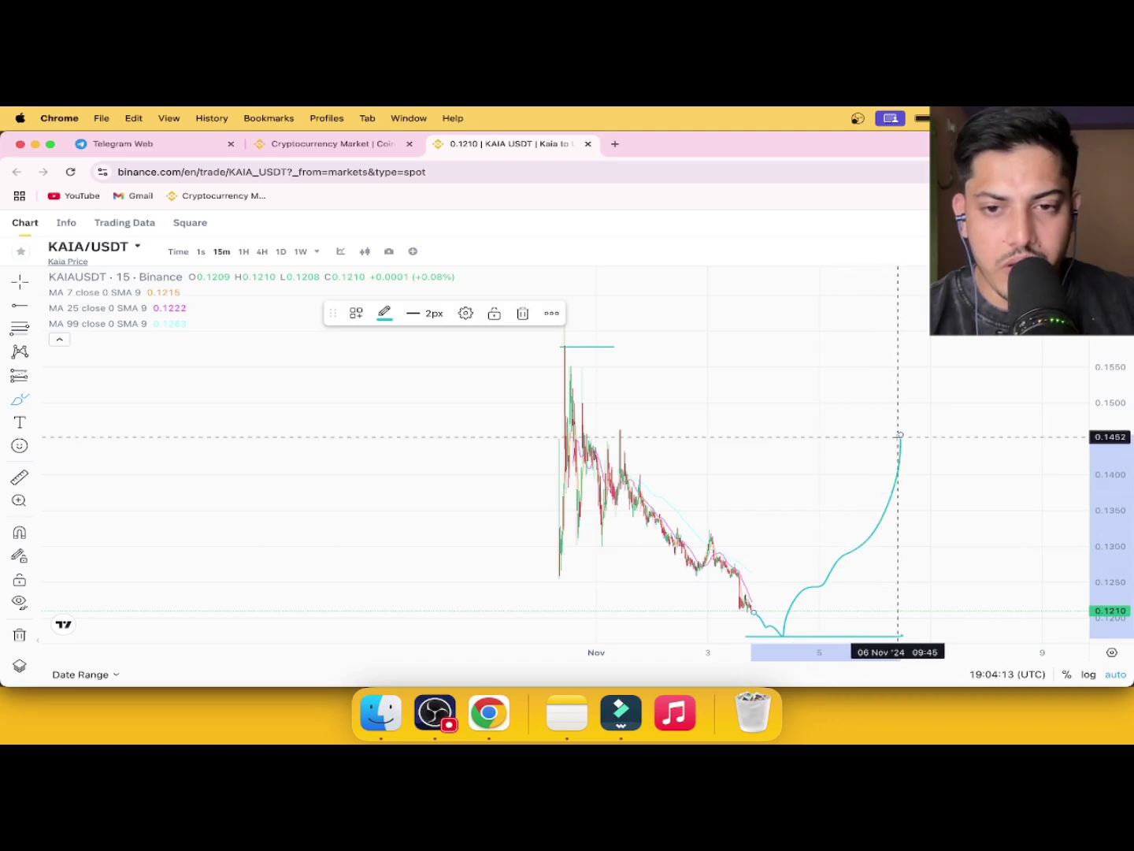
{"action": "left_click", "coordinate": [783, 633]}
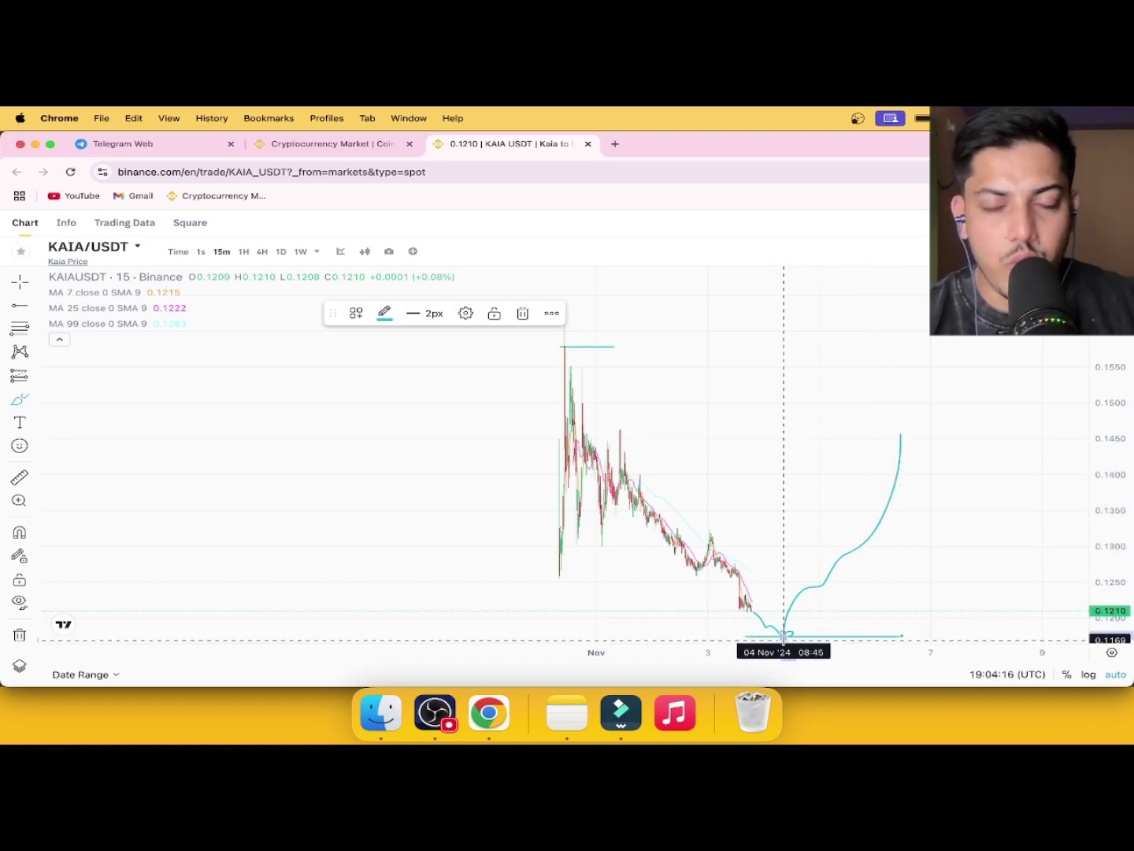